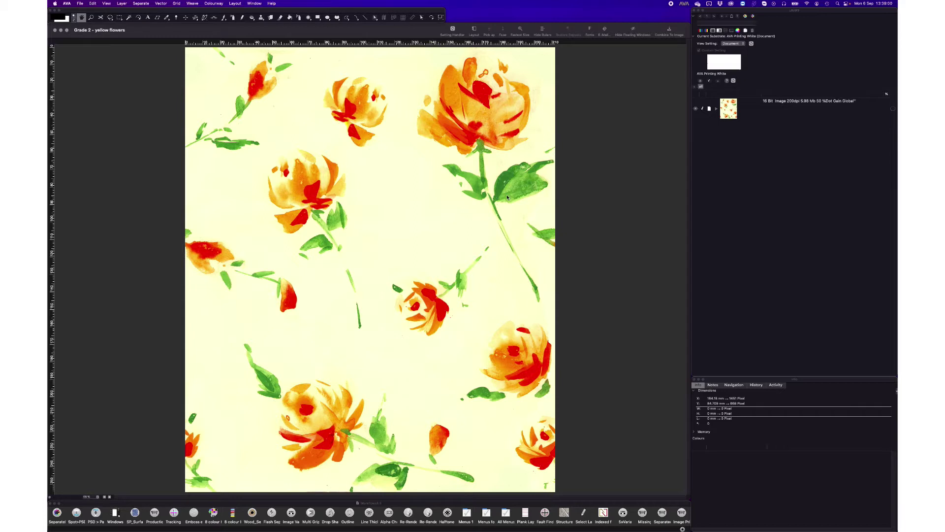
- Display the HSL palette, place it beside the artwork and reset its HSL ranges
{"action": "left_click", "coordinate": [254, 4]}
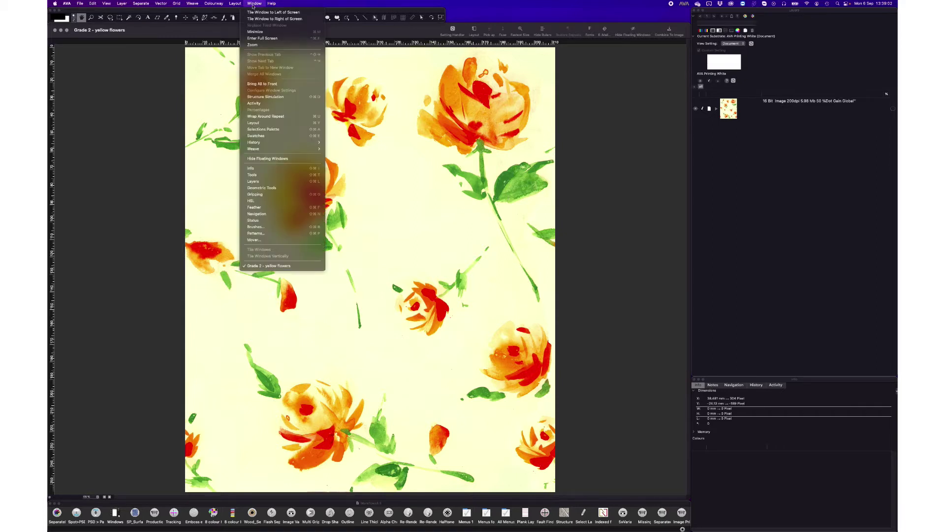
{"action": "left_click", "coordinate": [251, 201]}
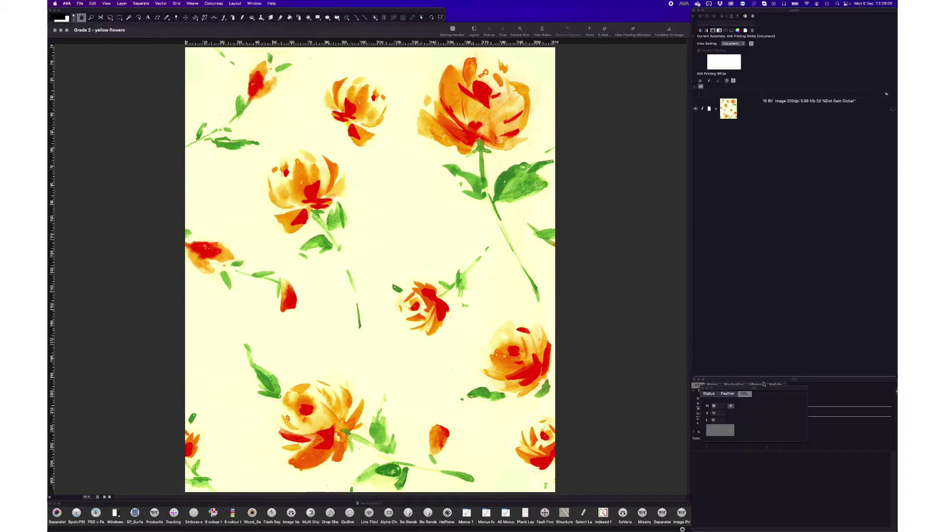
{"action": "left_click_drag", "start_coordinate": [763, 390], "coordinate": [637, 57]}
{"action": "left_click", "coordinate": [605, 73]}
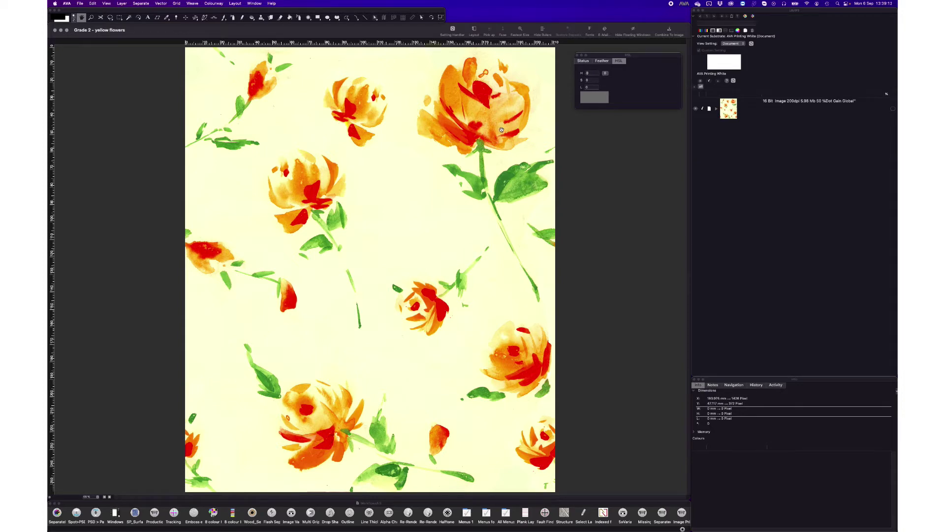
- Sample the orange and red petal tones of the flowers into the HSL range with the pipette
{"action": "key", "text": "i"}
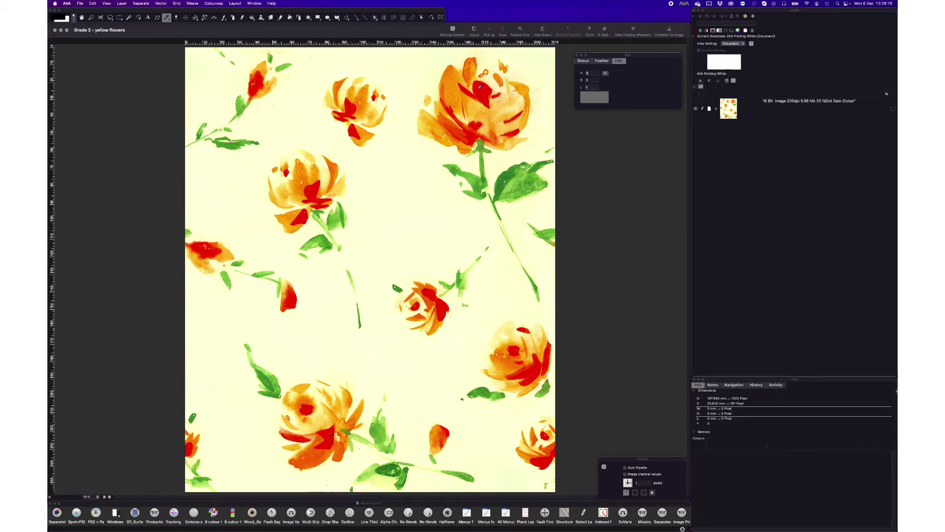
{"action": "left_click", "coordinate": [453, 74]}
{"action": "key", "text": "b"}
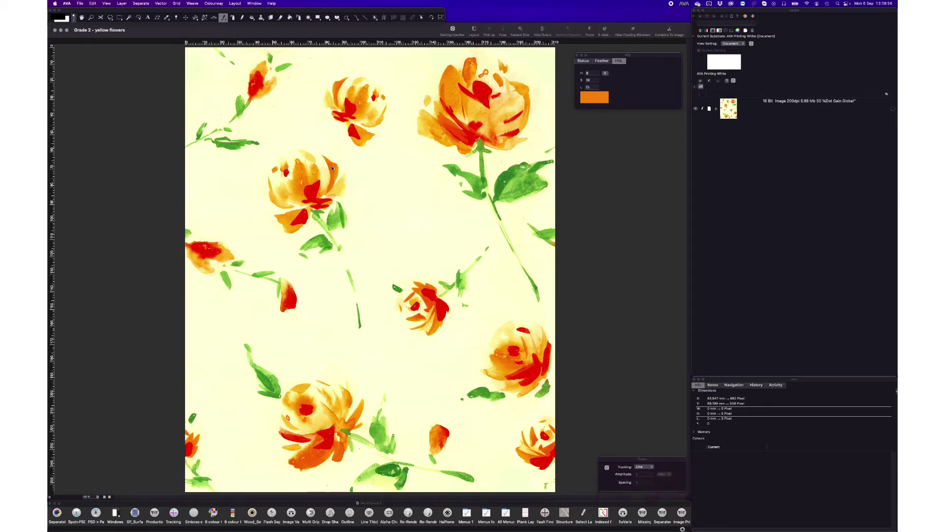
- Create a new 1-bit layer and brush the HSL range over the two uppermost full flowers
{"action": "left_click", "coordinate": [713, 32]}
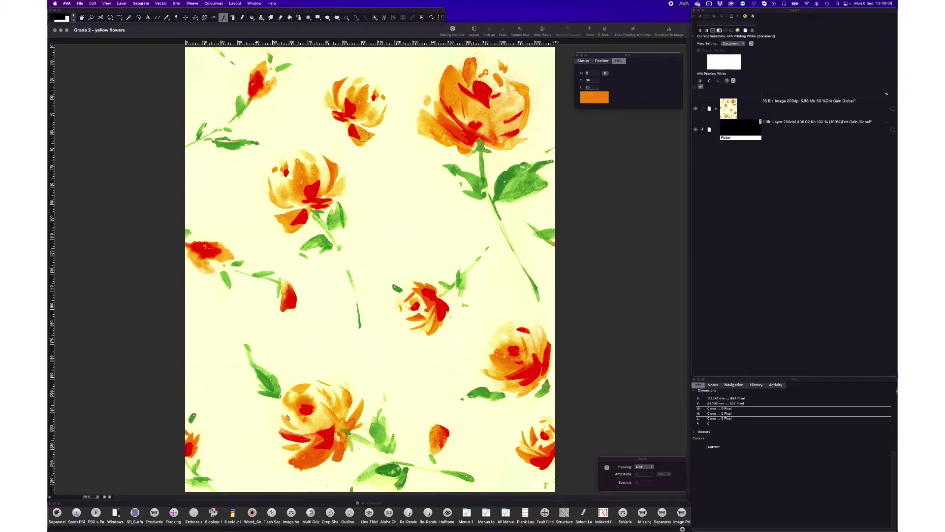
{"action": "mouse_move", "coordinate": [366, 75]}
{"action": "left_mouse_down"}
{"action": "mouse_move", "coordinate": [329, 100]}
{"action": "mouse_move", "coordinate": [343, 74]}
{"action": "mouse_move", "coordinate": [314, 115]}
{"action": "mouse_move", "coordinate": [352, 123]}
{"action": "mouse_move", "coordinate": [365, 114]}
{"action": "mouse_move", "coordinate": [367, 130]}
{"action": "mouse_move", "coordinate": [382, 114]}
{"action": "mouse_move", "coordinate": [384, 89]}
{"action": "mouse_move", "coordinate": [359, 120]}
{"action": "left_mouse_up"}
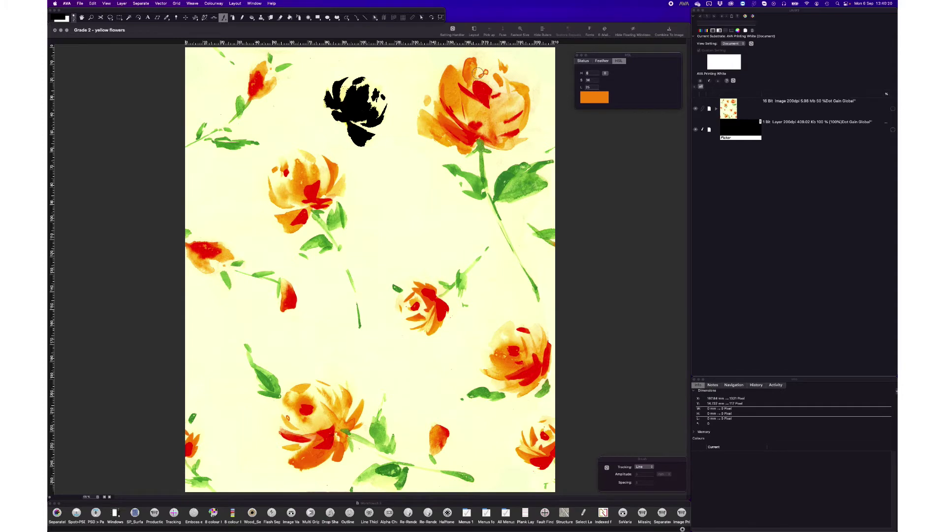
{"action": "mouse_move", "coordinate": [482, 73]}
{"action": "left_mouse_down"}
{"action": "mouse_move", "coordinate": [461, 116]}
{"action": "mouse_move", "coordinate": [470, 67]}
{"action": "mouse_move", "coordinate": [455, 88]}
{"action": "mouse_move", "coordinate": [439, 67]}
{"action": "mouse_move", "coordinate": [425, 117]}
{"action": "mouse_move", "coordinate": [445, 97]}
{"action": "mouse_move", "coordinate": [438, 138]}
{"action": "mouse_move", "coordinate": [465, 116]}
{"action": "mouse_move", "coordinate": [456, 143]}
{"action": "mouse_move", "coordinate": [488, 129]}
{"action": "mouse_move", "coordinate": [530, 135]}
{"action": "mouse_move", "coordinate": [517, 131]}
{"action": "mouse_move", "coordinate": [522, 94]}
{"action": "mouse_move", "coordinate": [512, 116]}
{"action": "mouse_move", "coordinate": [497, 105]}
{"action": "mouse_move", "coordinate": [524, 91]}
{"action": "mouse_move", "coordinate": [510, 94]}
{"action": "mouse_move", "coordinate": [495, 62]}
{"action": "mouse_move", "coordinate": [481, 124]}
{"action": "mouse_move", "coordinate": [496, 120]}
{"action": "mouse_move", "coordinate": [475, 83]}
{"action": "mouse_move", "coordinate": [498, 101]}
{"action": "mouse_move", "coordinate": [503, 92]}
{"action": "left_mouse_up"}
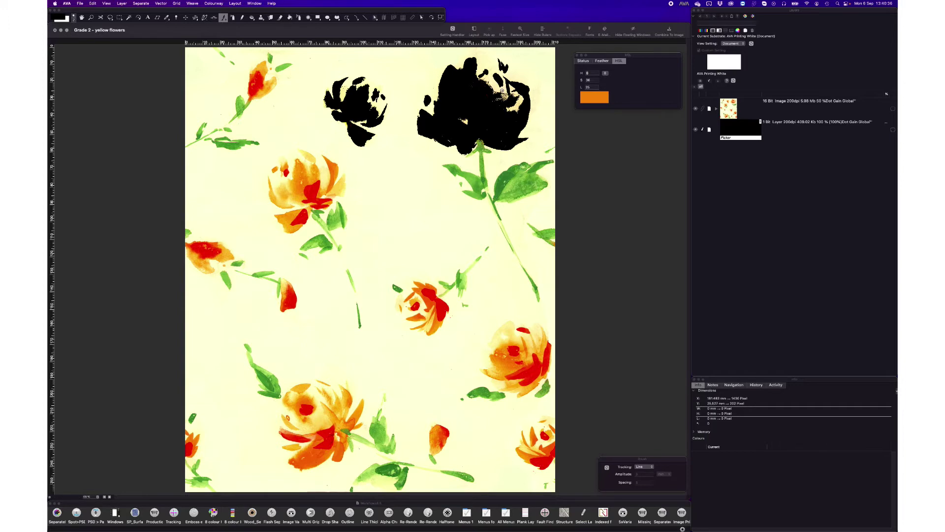
- Widen the HSL range with the pale tones missed in the large flower, and brush over its gaps and edges
{"action": "scroll", "coordinate": [501, 91], "scroll_direction": "up", "scroll_amount": 5}
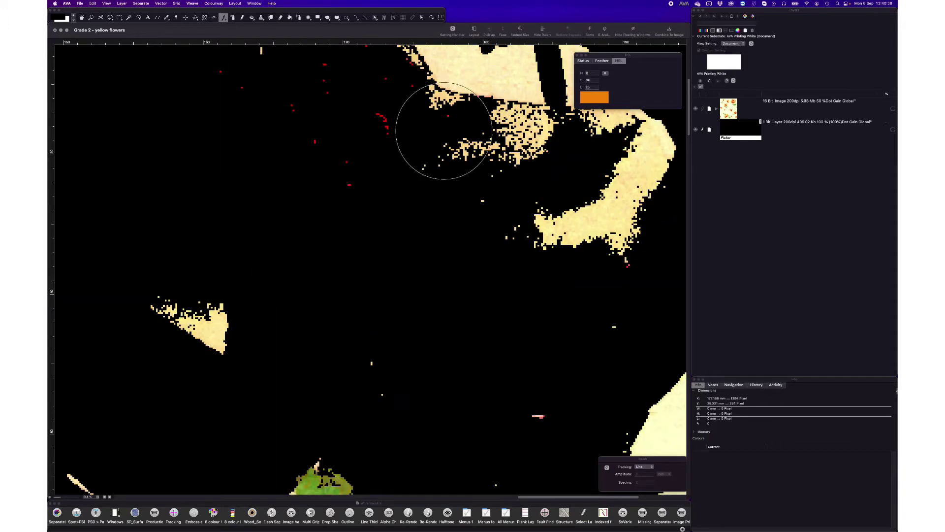
{"action": "left_click_drag", "start_coordinate": [438, 130], "coordinate": [489, 179]}
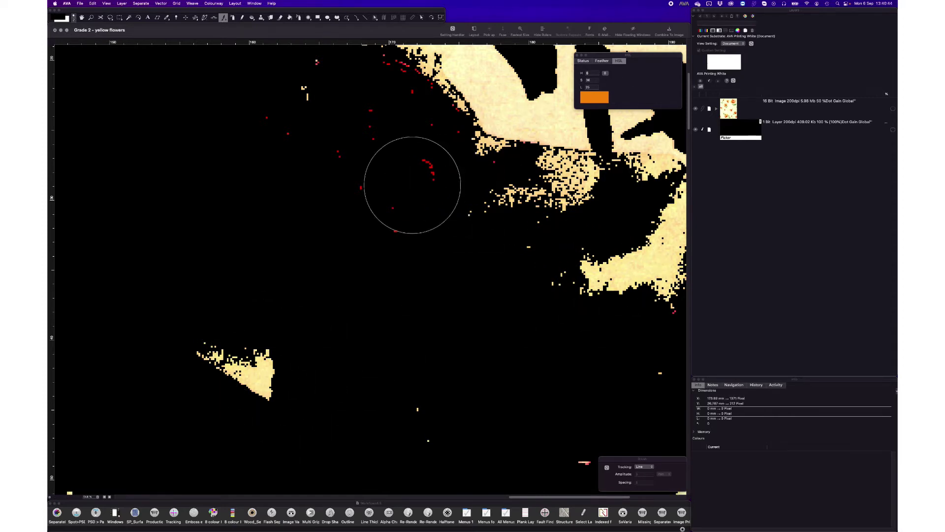
{"action": "key", "text": "i"}
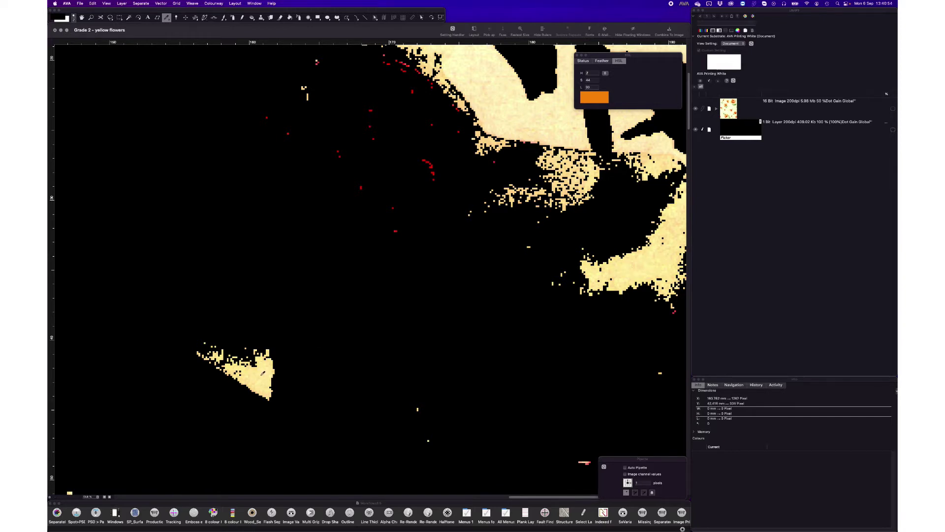
{"action": "key", "text": "b"}
{"action": "mouse_move", "coordinate": [257, 379]}
{"action": "left_mouse_down"}
{"action": "mouse_move", "coordinate": [222, 355]}
{"action": "mouse_move", "coordinate": [278, 397]}
{"action": "left_mouse_up"}
{"action": "mouse_move", "coordinate": [348, 140]}
{"action": "left_mouse_down"}
{"action": "mouse_move", "coordinate": [401, 193]}
{"action": "mouse_move", "coordinate": [371, 116]}
{"action": "mouse_move", "coordinate": [421, 95]}
{"action": "mouse_move", "coordinate": [492, 175]}
{"action": "mouse_move", "coordinate": [643, 202]}
{"action": "mouse_move", "coordinate": [559, 261]}
{"action": "left_mouse_up"}
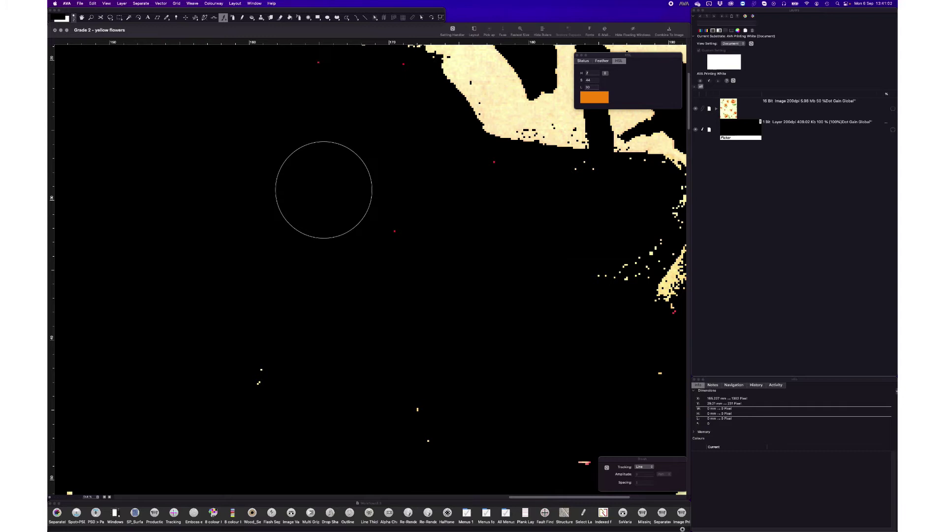
{"action": "key", "text": "super+0"}
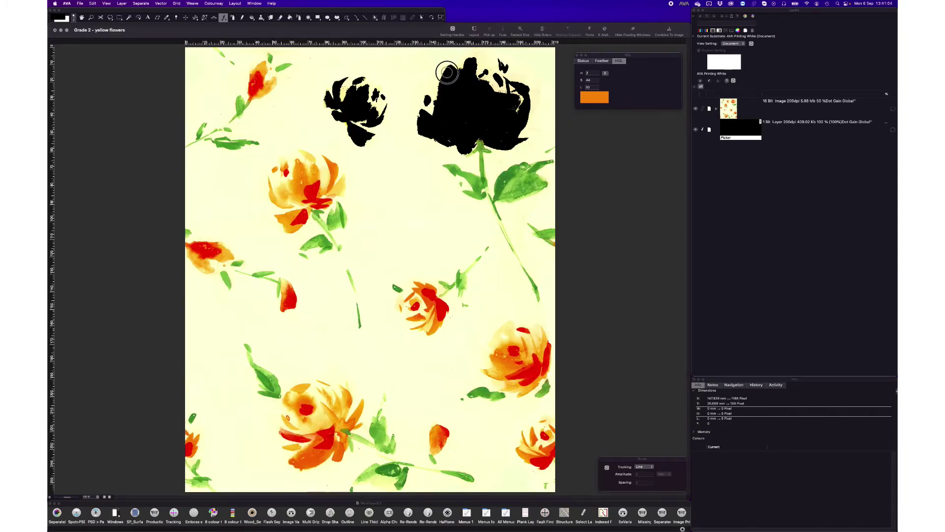
{"action": "mouse_move", "coordinate": [462, 63]}
{"action": "left_mouse_down"}
{"action": "mouse_move", "coordinate": [487, 81]}
{"action": "mouse_move", "coordinate": [505, 65]}
{"action": "mouse_move", "coordinate": [527, 95]}
{"action": "mouse_move", "coordinate": [517, 120]}
{"action": "mouse_move", "coordinate": [528, 122]}
{"action": "mouse_move", "coordinate": [472, 146]}
{"action": "mouse_move", "coordinate": [491, 142]}
{"action": "mouse_move", "coordinate": [464, 139]}
{"action": "mouse_move", "coordinate": [435, 119]}
{"action": "left_mouse_up"}
- Add the missed pale petal tones of the smaller upper flower to the HSL range and brush over its gaps
{"action": "mouse_move", "coordinate": [364, 89]}
{"action": "left_mouse_down"}
{"action": "mouse_move", "coordinate": [355, 82]}
{"action": "mouse_move", "coordinate": [339, 98]}
{"action": "mouse_move", "coordinate": [335, 125]}
{"action": "mouse_move", "coordinate": [382, 97]}
{"action": "mouse_move", "coordinate": [361, 104]}
{"action": "mouse_move", "coordinate": [373, 115]}
{"action": "mouse_move", "coordinate": [351, 91]}
{"action": "left_mouse_up"}
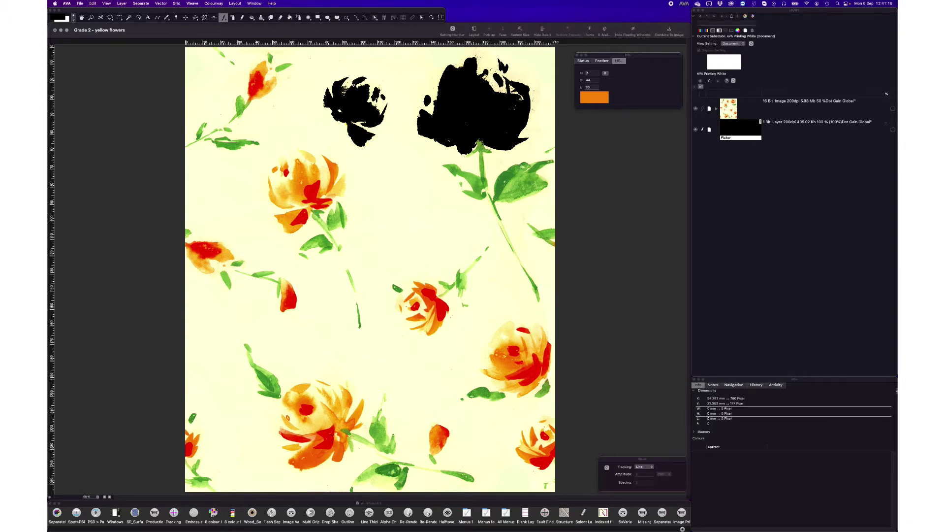
{"action": "scroll", "coordinate": [368, 97], "scroll_direction": "up", "scroll_amount": 5}
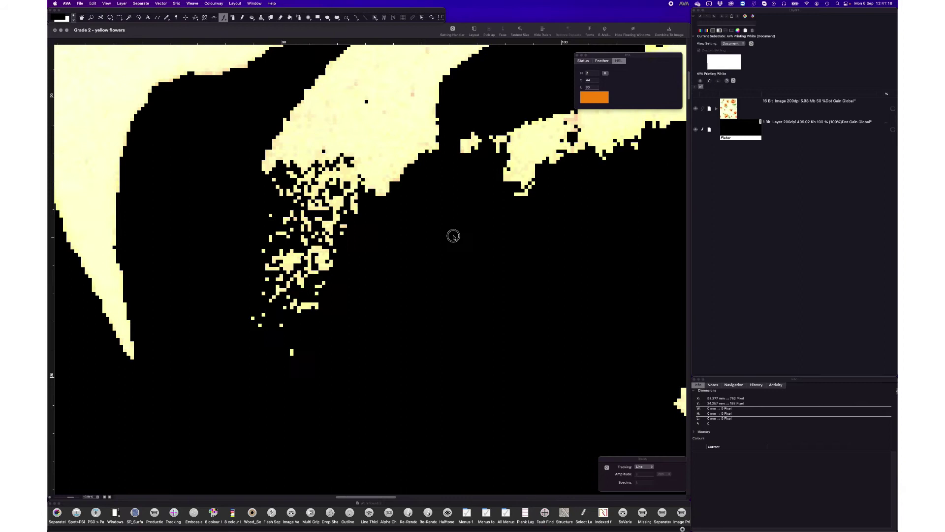
{"action": "scroll", "coordinate": [419, 219], "scroll_direction": "up", "scroll_amount": 2}
{"action": "scroll", "coordinate": [418, 219], "scroll_direction": "left", "scroll_amount": 2}
{"action": "key", "text": "i"}
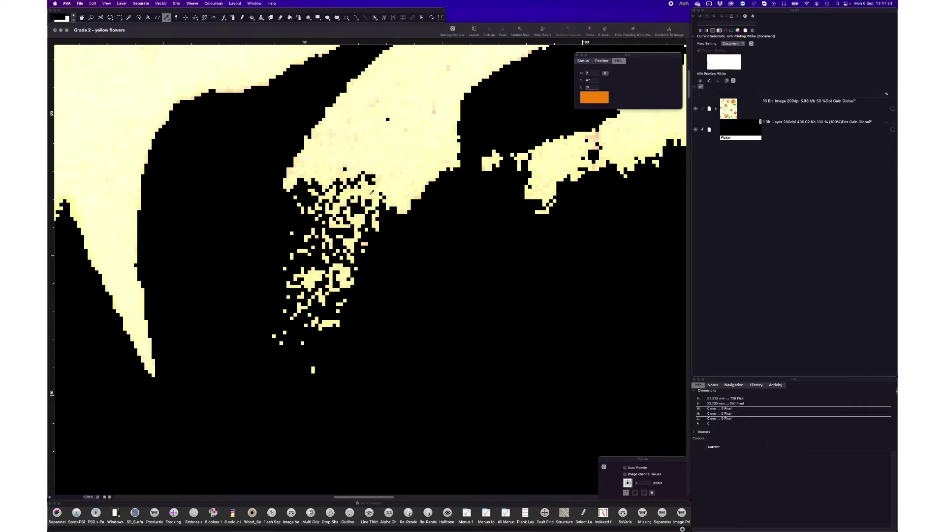
{"action": "key", "text": "b"}
{"action": "left_click_drag", "start_coordinate": [308, 199], "coordinate": [347, 174]}
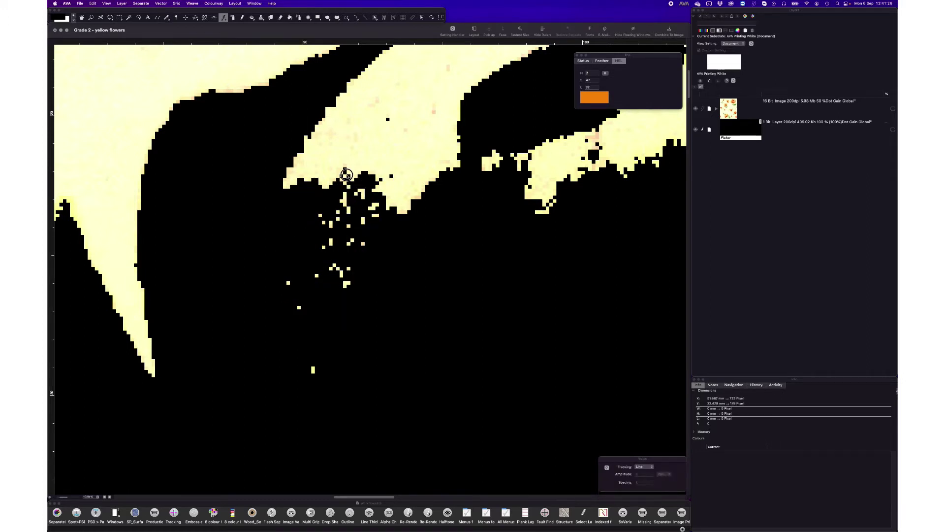
{"action": "key", "text": "super+0"}
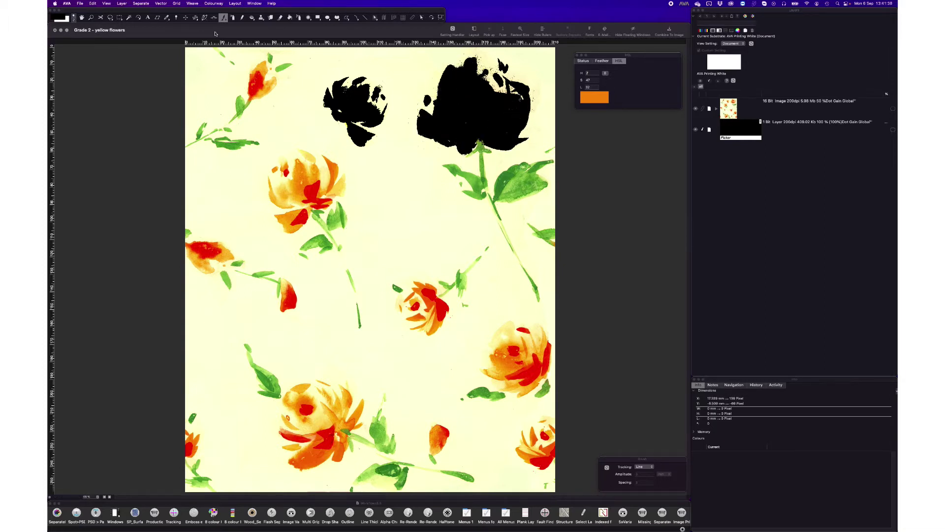
- Run the HSL separation for the whole design onto the 1-bit layer and hide the original image
{"action": "left_click", "coordinate": [142, 4]}
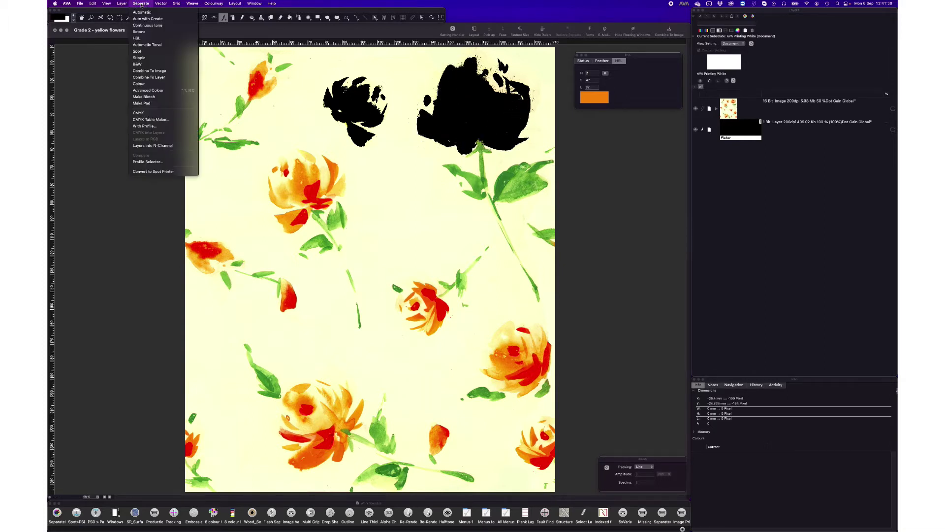
{"action": "left_click", "coordinate": [141, 38]}
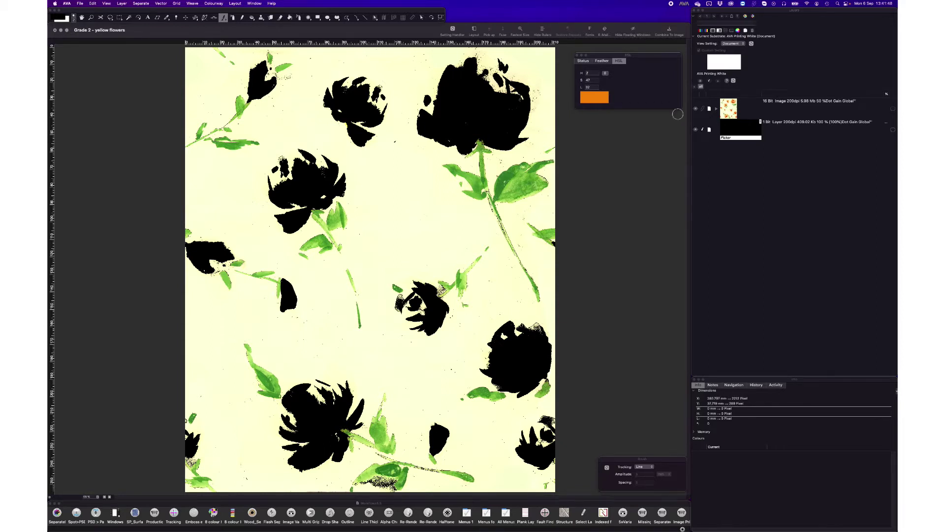
{"action": "left_click", "coordinate": [696, 109]}
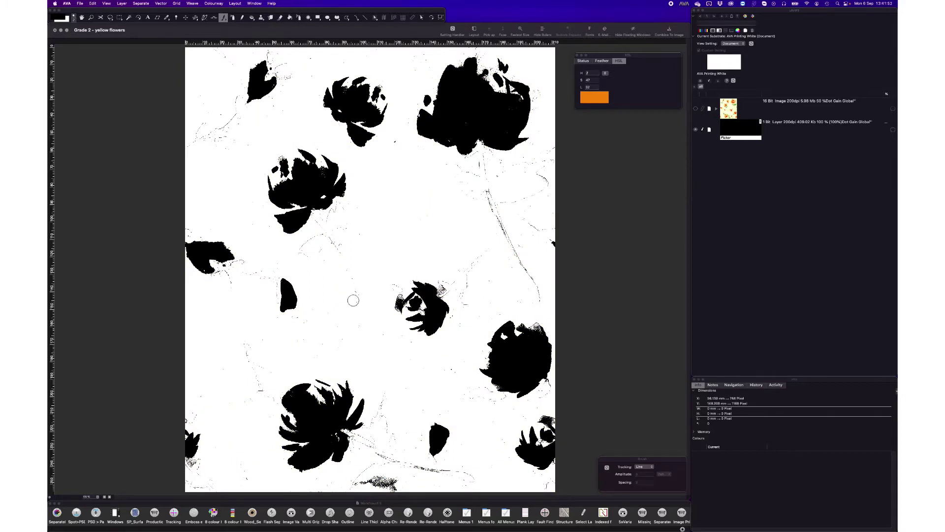
- Choose the Despeckle filter set for the 1-bit layer, disable its blur and second despeckle, and maximise the first speckle size
{"action": "left_click", "coordinate": [122, 4]}
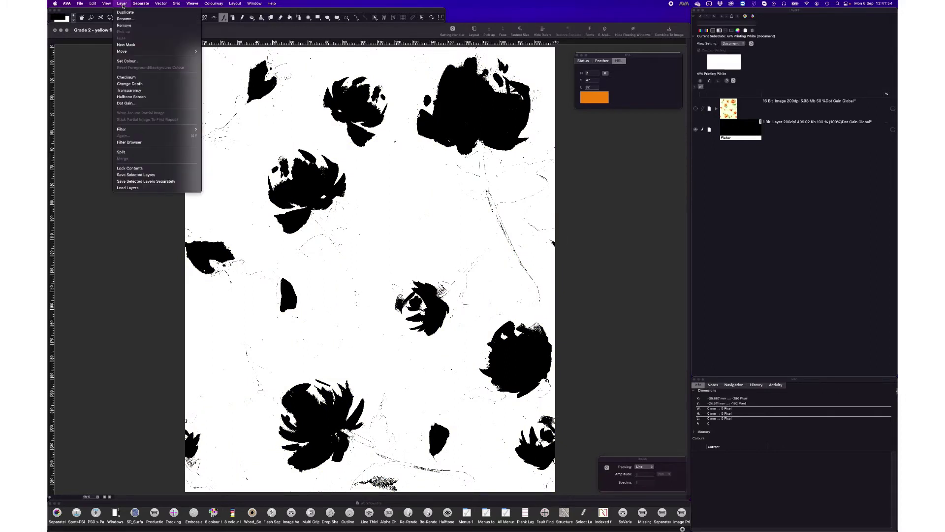
{"action": "left_click", "coordinate": [129, 142]}
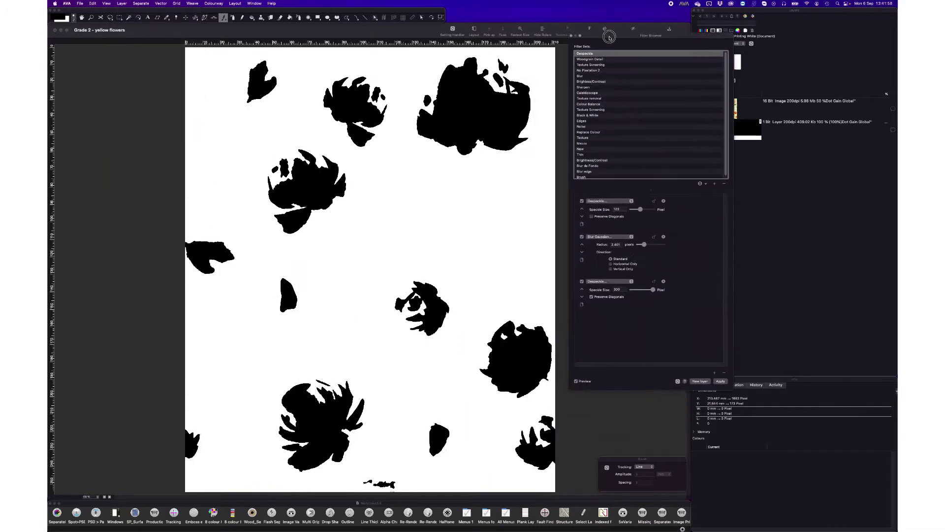
{"action": "left_click", "coordinate": [582, 237]}
{"action": "left_click", "coordinate": [582, 281]}
{"action": "left_click_drag", "start_coordinate": [640, 210], "coordinate": [665, 211]}
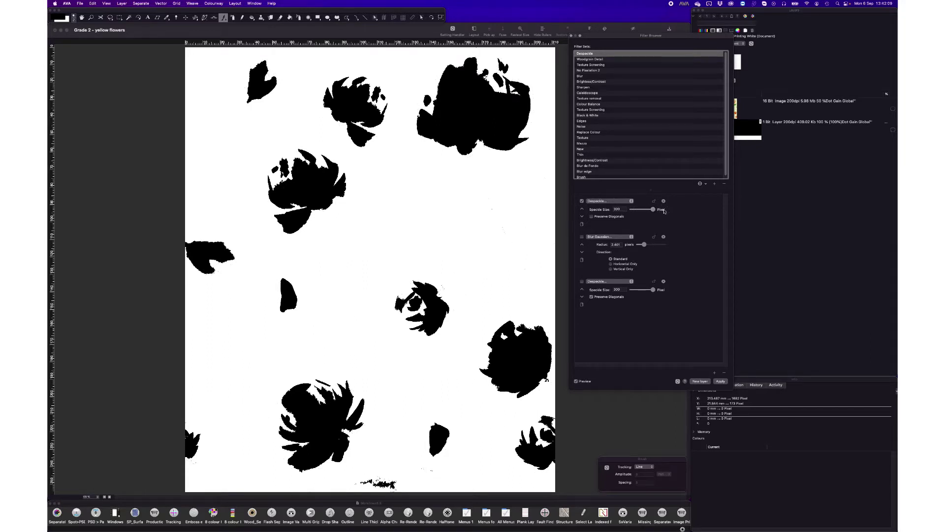
- Re-enable the Gaussian blur with a slightly smaller radius and apply the despeckle filters to the 1-bit layer
{"action": "left_click", "coordinate": [582, 238]}
{"action": "left_click_drag", "start_coordinate": [644, 244], "coordinate": [642, 244]}
{"action": "left_click", "coordinate": [720, 381]}
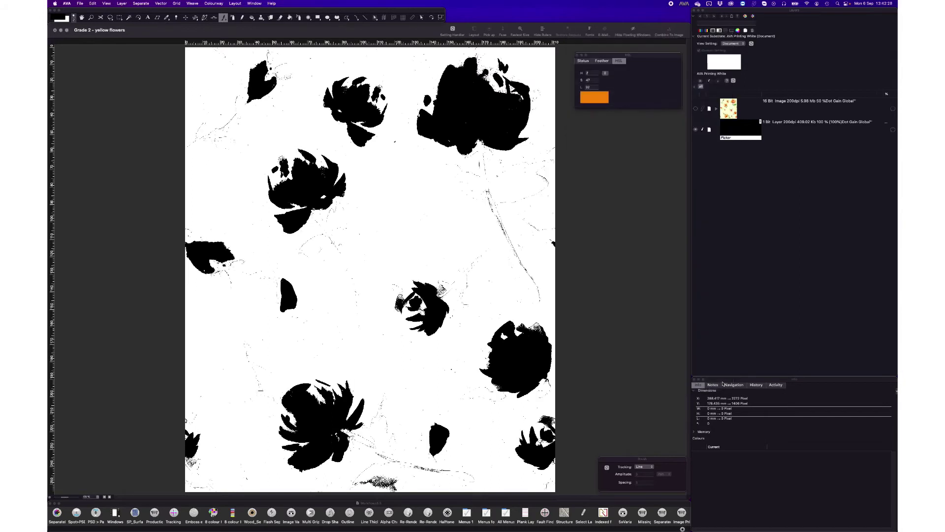
- Show the original image, hide the flower layer and start a Spot separation on the image
{"action": "left_click", "coordinate": [695, 109]}
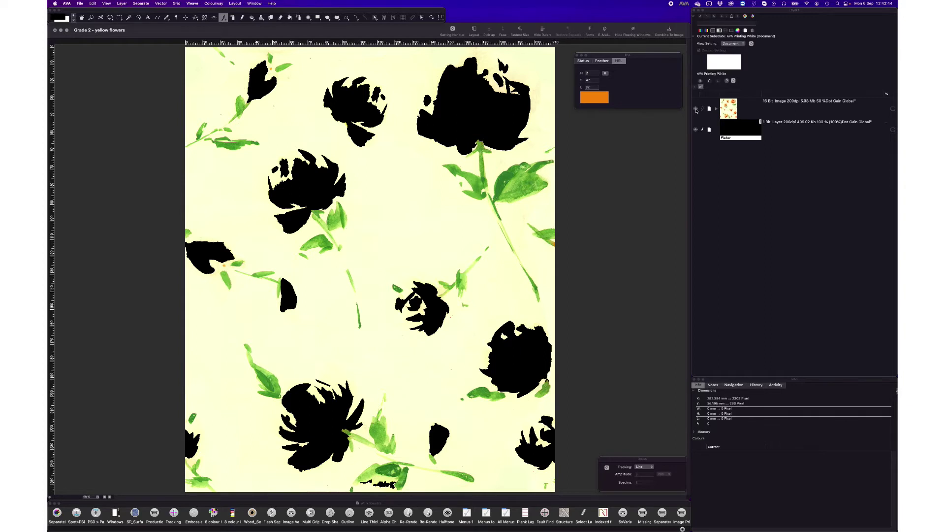
{"action": "left_click", "coordinate": [695, 130]}
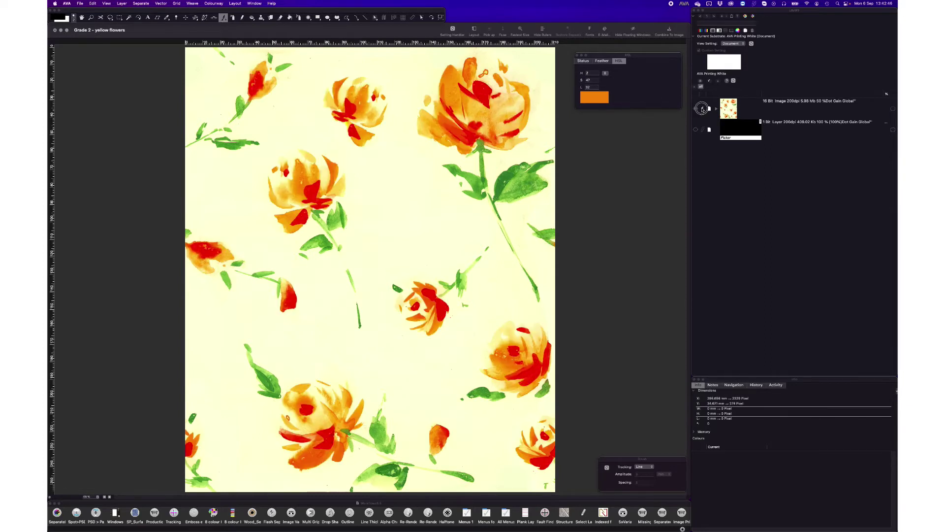
{"action": "left_click", "coordinate": [141, 3]}
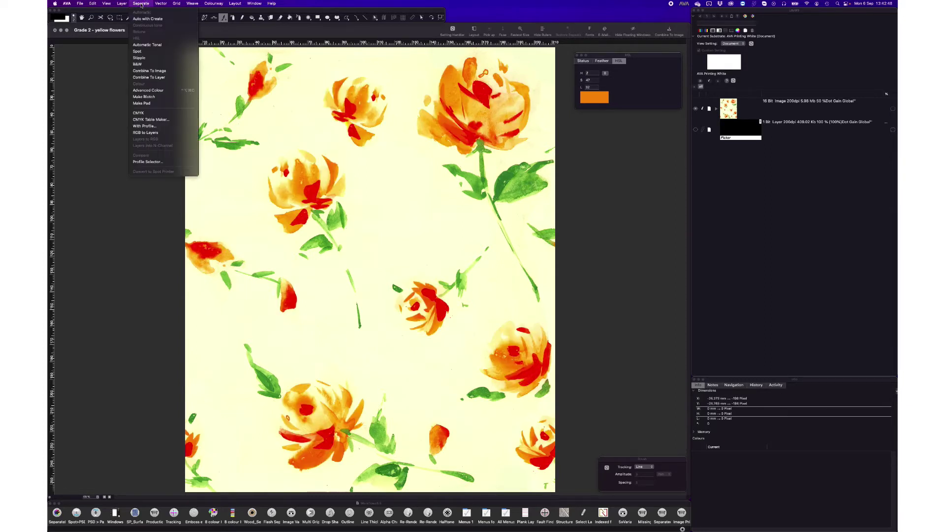
{"action": "left_click", "coordinate": [137, 52]}
{"action": "left_click_drag", "start_coordinate": [165, 73], "coordinate": [106, 53]}
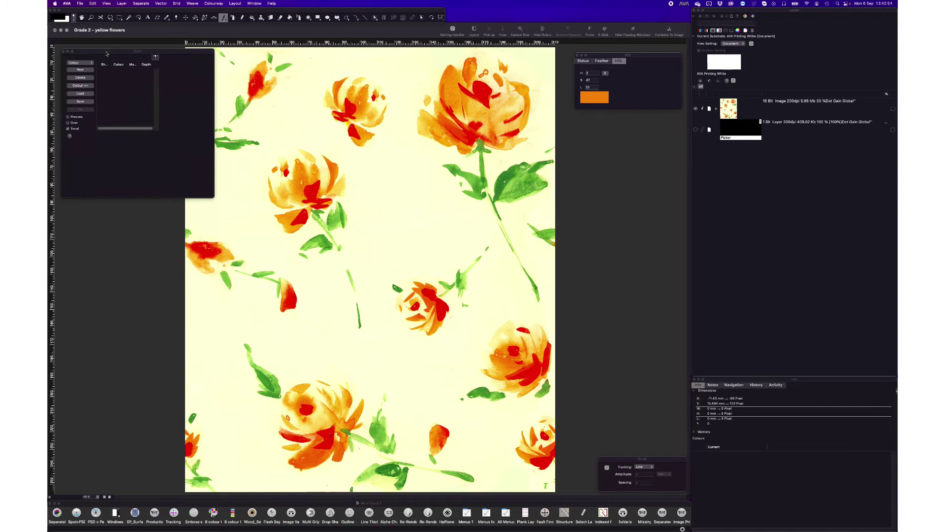
- Close the HSL palette, sample the green of the large leaf and add it as a new spot colour
{"action": "key", "text": "i"}
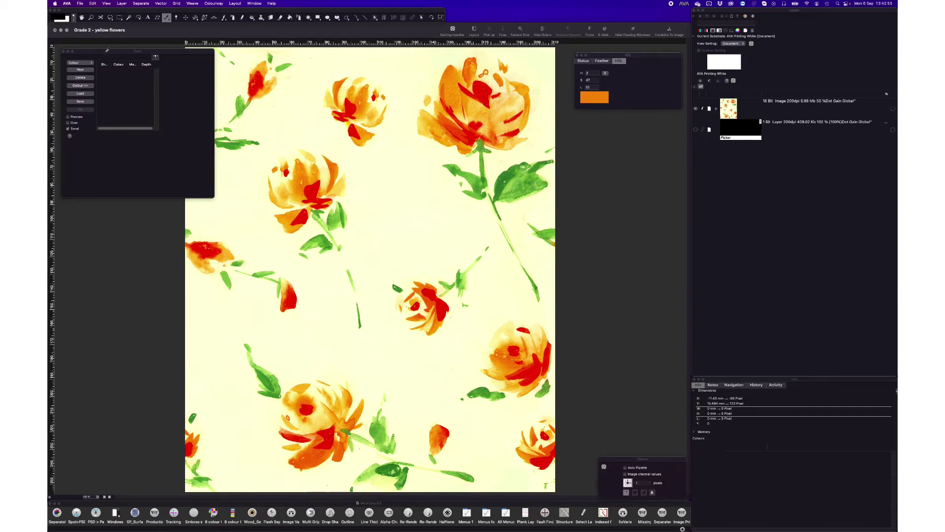
{"action": "left_click", "coordinate": [515, 172]}
{"action": "left_click", "coordinate": [578, 55]}
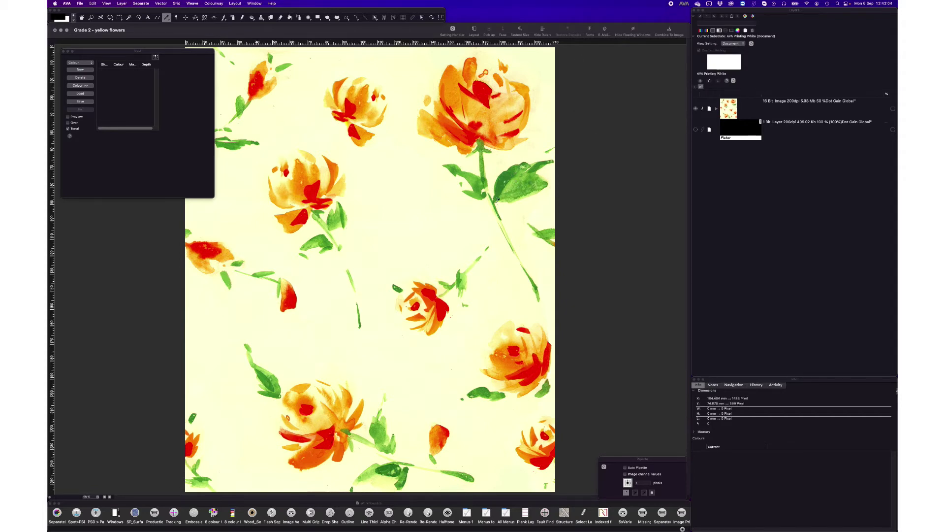
{"action": "left_click", "coordinate": [515, 172]}
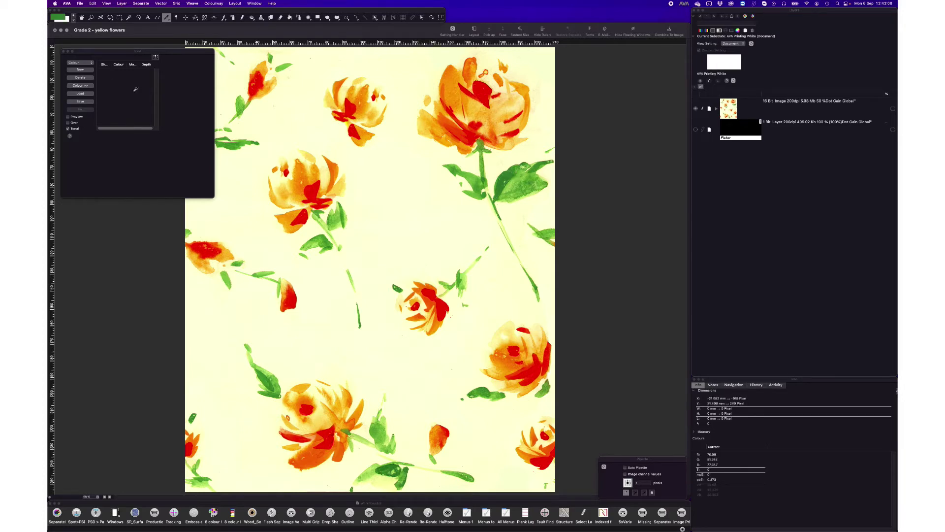
{"action": "left_click", "coordinate": [86, 70]}
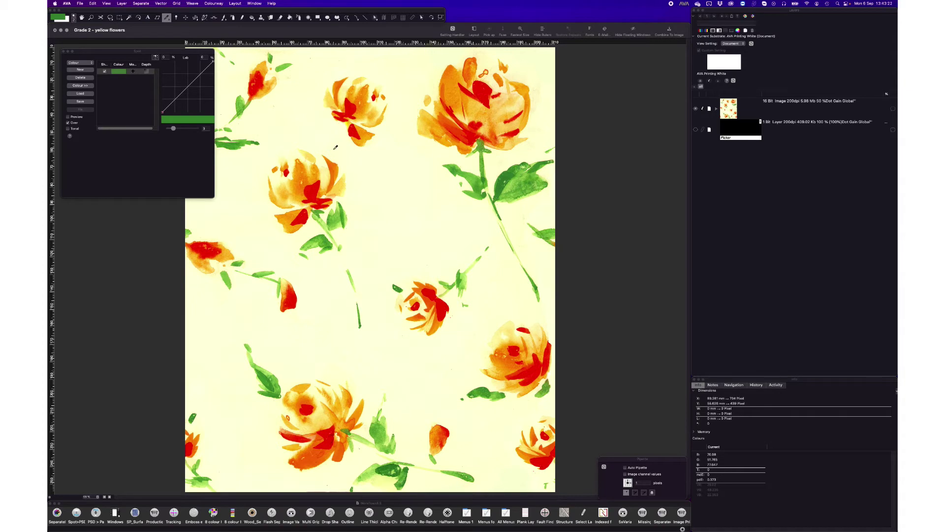
- Preview the spot separation and adjust the green's range until it covers only the leaves and stems
{"action": "left_click", "coordinate": [68, 116]}
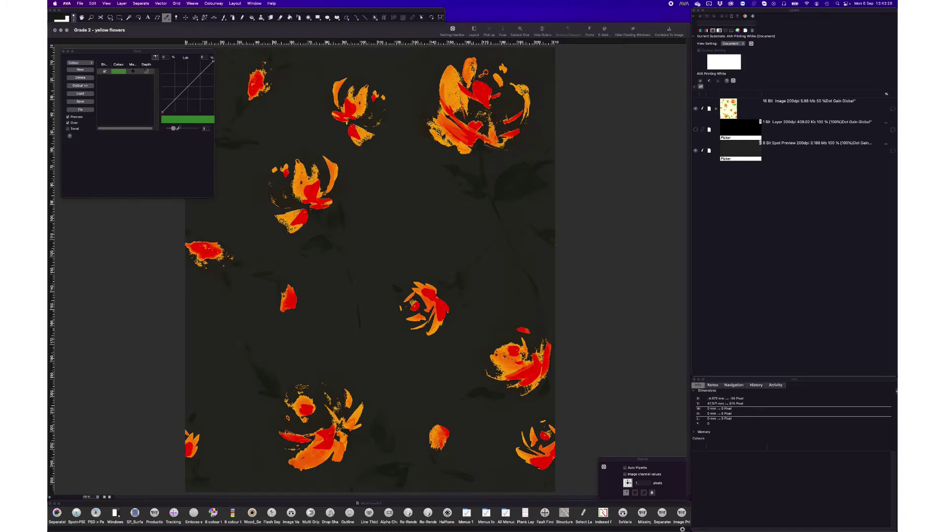
{"action": "left_click", "coordinate": [175, 128]}
{"action": "left_click_drag", "start_coordinate": [174, 128], "coordinate": [179, 129]}
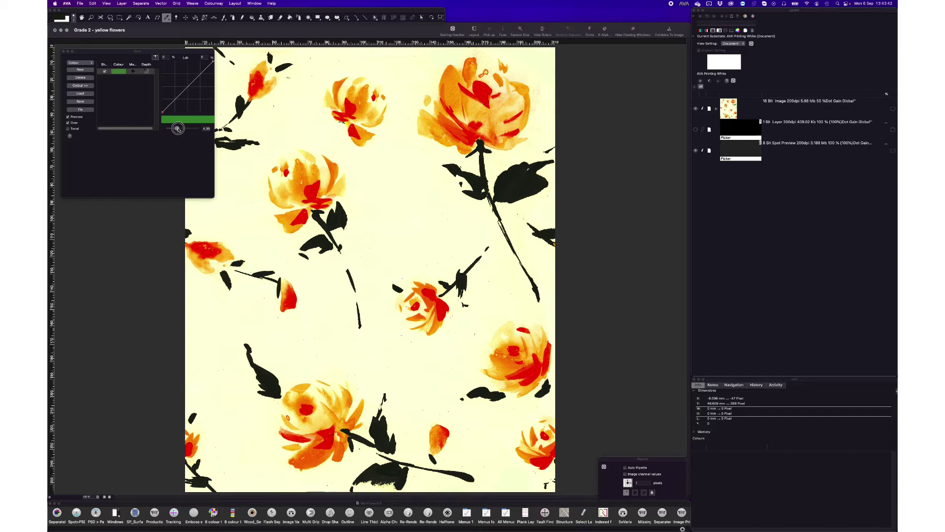
- Widen the green's range slightly, then sample the pale yellow of a flower's petal edge and add it as a second spot colour
{"action": "left_click_drag", "start_coordinate": [178, 128], "coordinate": [178, 129]}
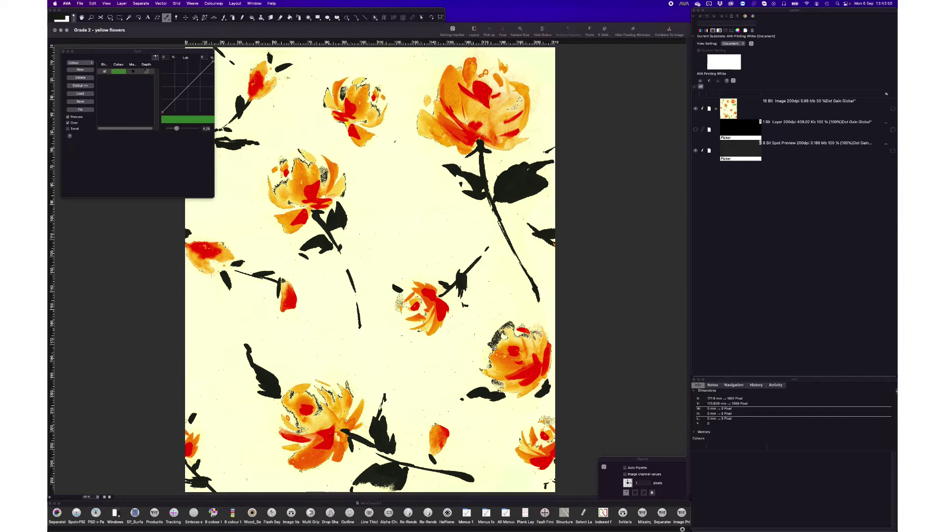
{"action": "scroll", "coordinate": [500, 342], "scroll_direction": "up", "scroll_amount": 10}
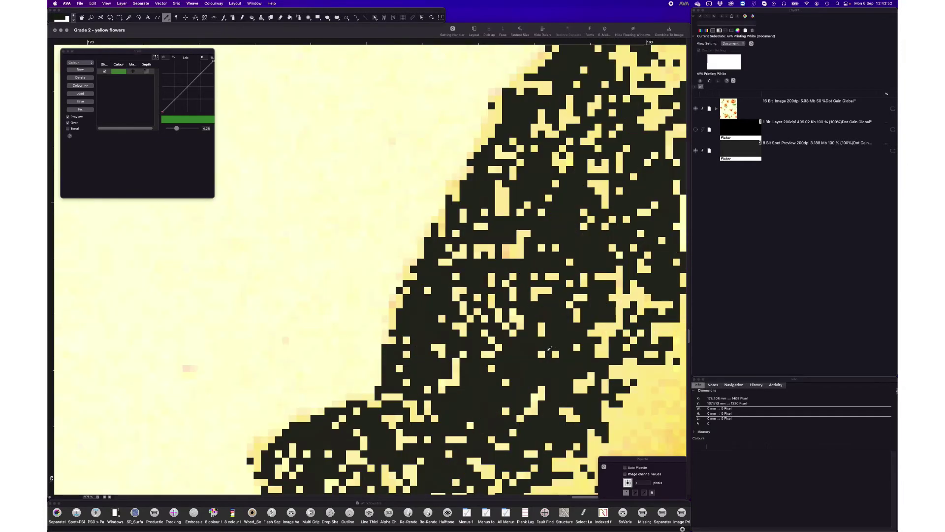
{"action": "left_click", "coordinate": [523, 362]}
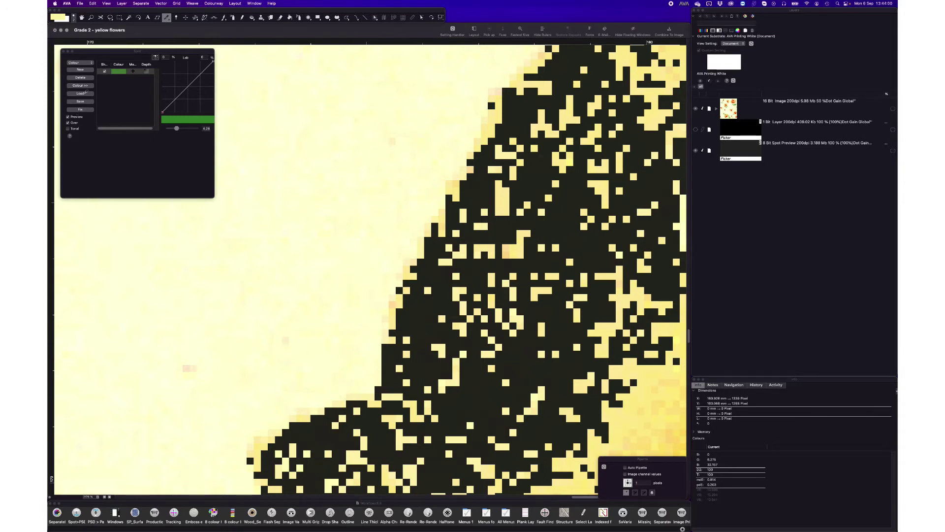
{"action": "left_click", "coordinate": [80, 70]}
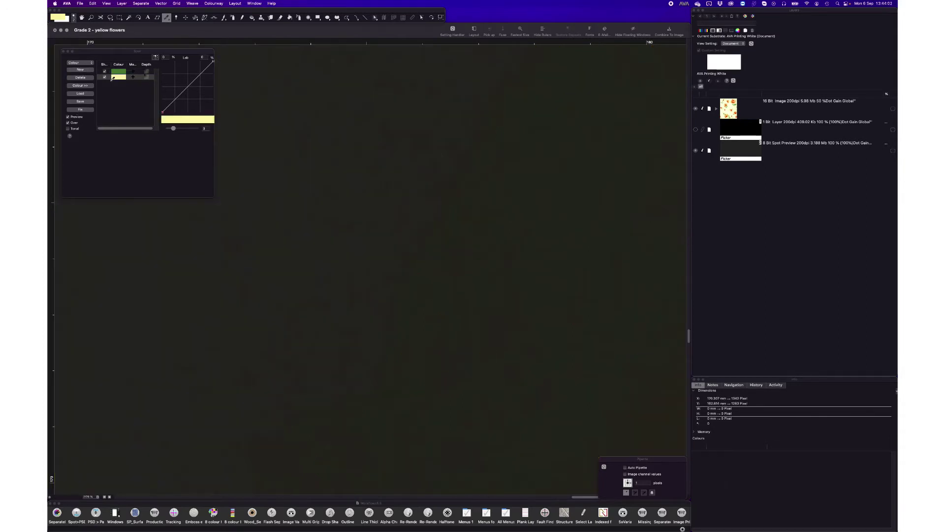
- Widen the yellow's range, set it as a mask, and shift its curve point to restore the full dark leaf and stem areas
{"action": "mouse_move", "coordinate": [173, 128]}
{"action": "left_mouse_down"}
{"action": "mouse_move", "coordinate": [196, 128]}
{"action": "mouse_move", "coordinate": [182, 113]}
{"action": "mouse_move", "coordinate": [214, 141]}
{"action": "mouse_move", "coordinate": [202, 124]}
{"action": "mouse_move", "coordinate": [189, 126]}
{"action": "left_mouse_up"}
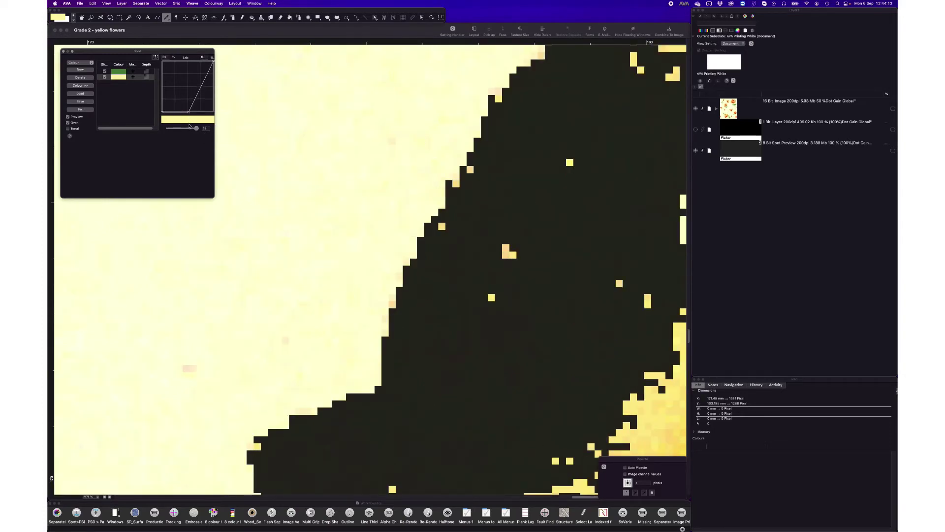
{"action": "left_click", "coordinate": [134, 80]}
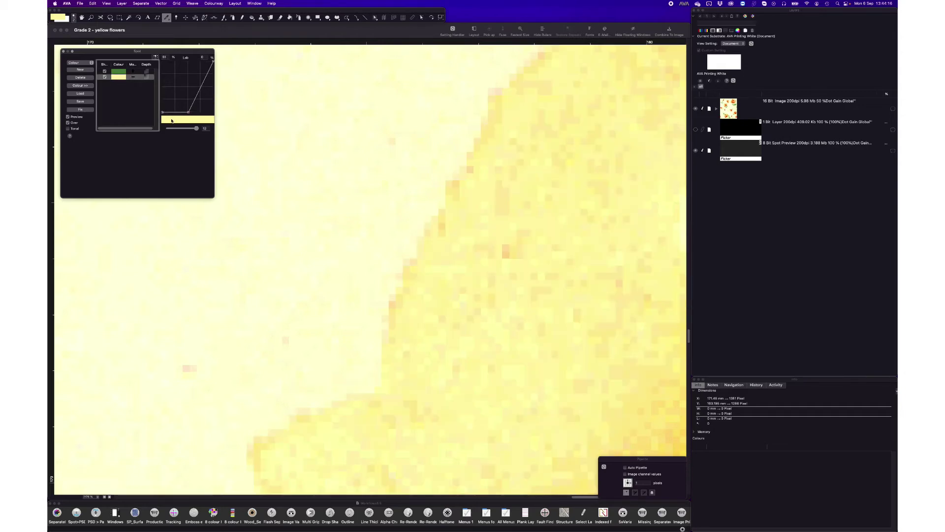
{"action": "scroll", "coordinate": [401, 207], "scroll_direction": "down", "scroll_amount": 5}
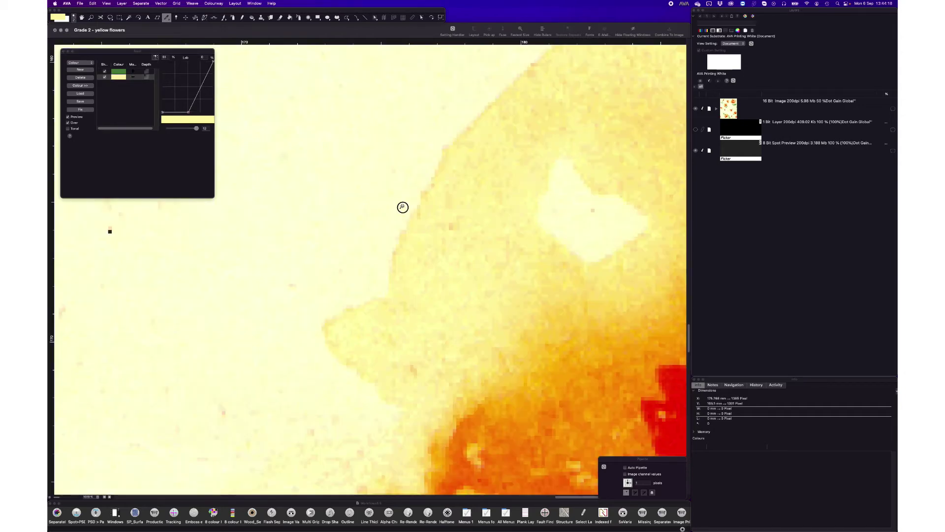
{"action": "scroll", "coordinate": [403, 207], "scroll_direction": "down", "scroll_amount": 2}
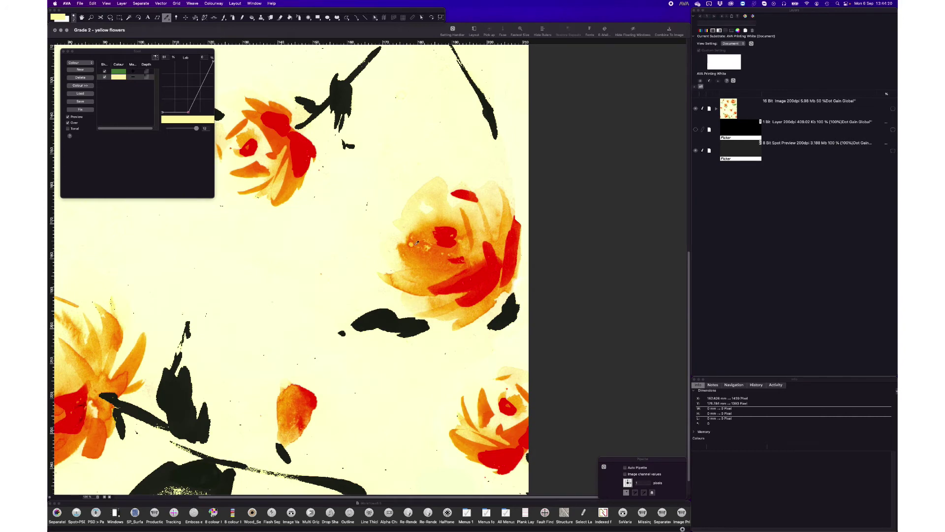
{"action": "left_click_drag", "start_coordinate": [335, 353], "coordinate": [411, 269]}
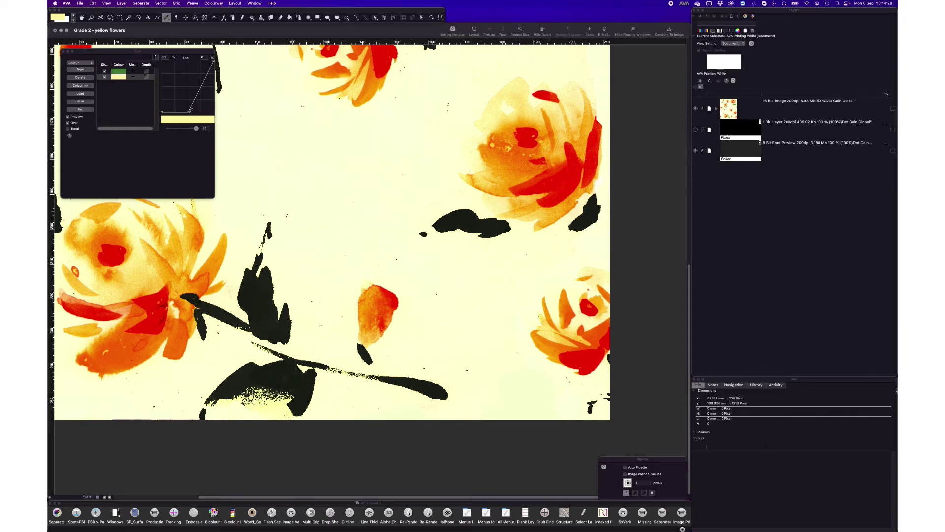
{"action": "left_click_drag", "start_coordinate": [190, 111], "coordinate": [211, 129]}
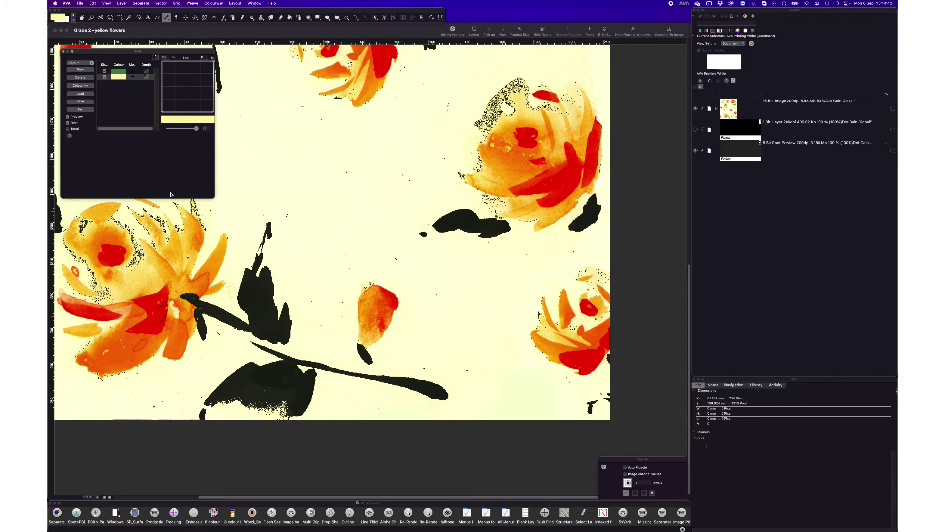
- Fix the spot separation as a 1-bit leaf layer, close the Spot palette and hide the original image
{"action": "left_click", "coordinate": [84, 112]}
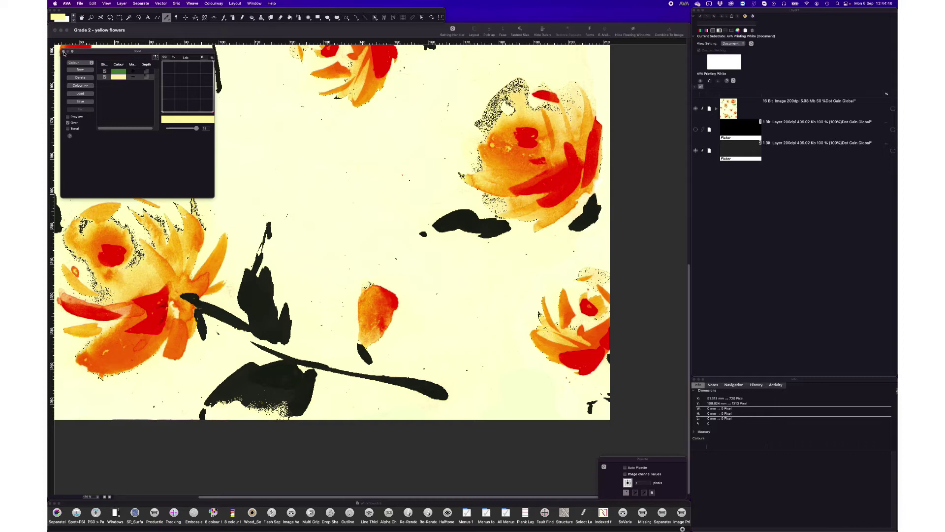
{"action": "left_click", "coordinate": [63, 51]}
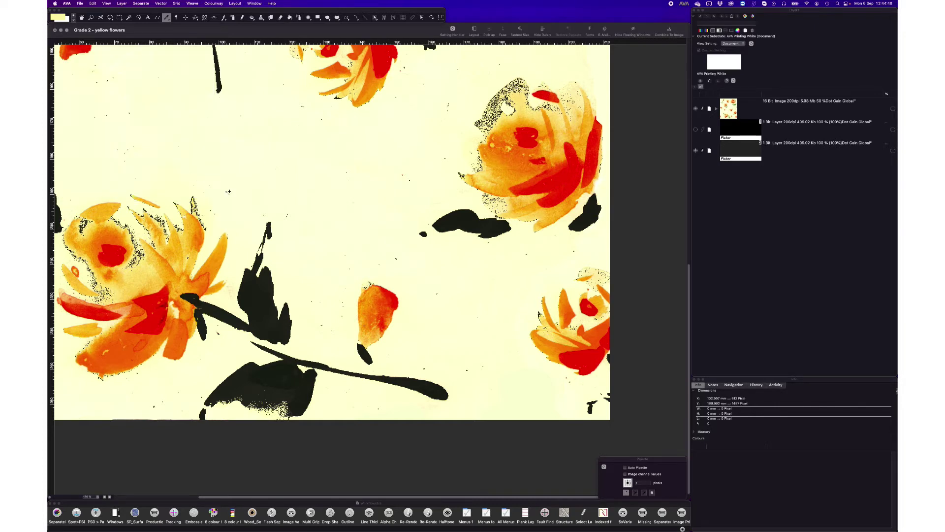
{"action": "key", "text": "super+0"}
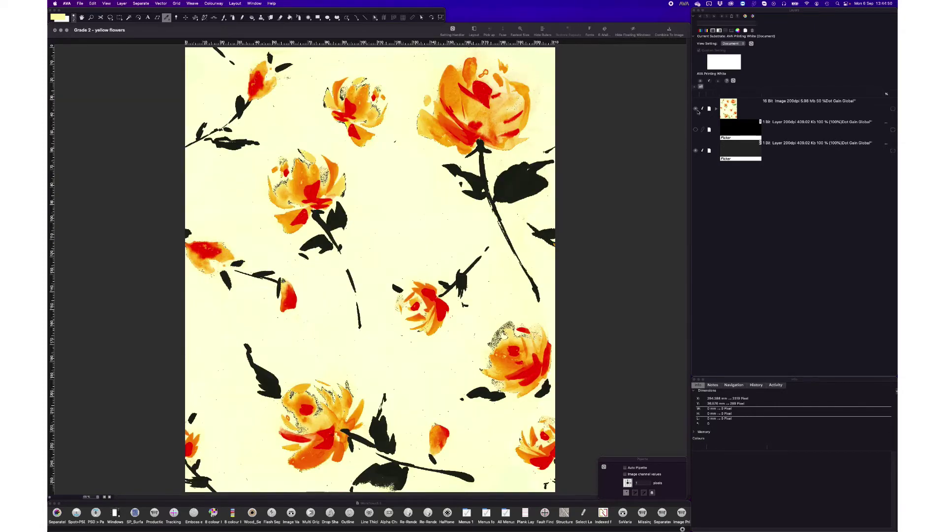
{"action": "key", "text": "ctrl+h"}
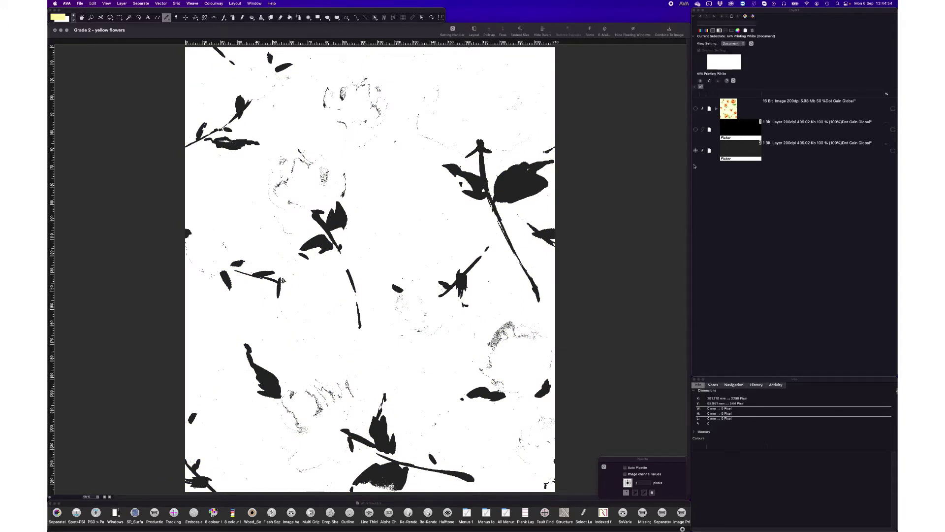
- Recolour the leaf layer black to match the flower layer and open the Filter Browser for it
{"action": "left_click", "coordinate": [728, 133]}
{"action": "left_click", "coordinate": [739, 150]}
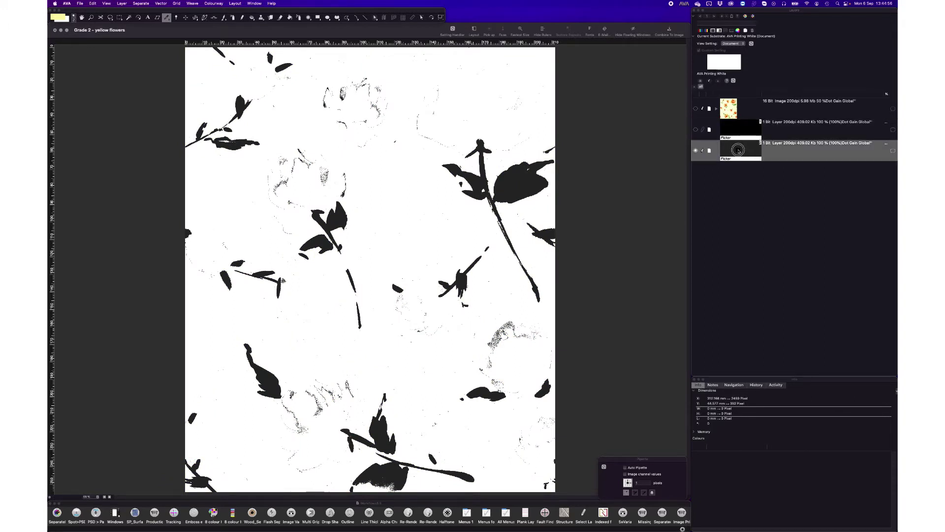
{"action": "left_click", "coordinate": [703, 150]}
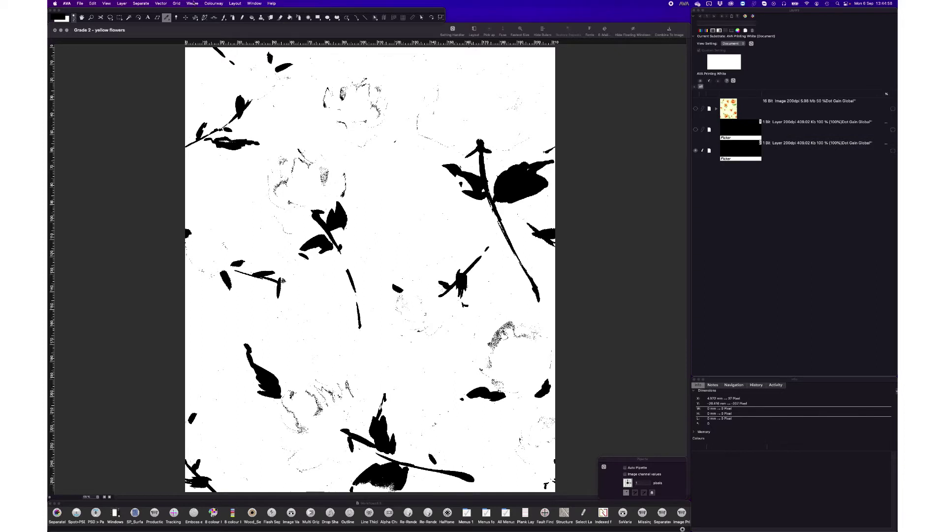
{"action": "left_click", "coordinate": [143, 4]}
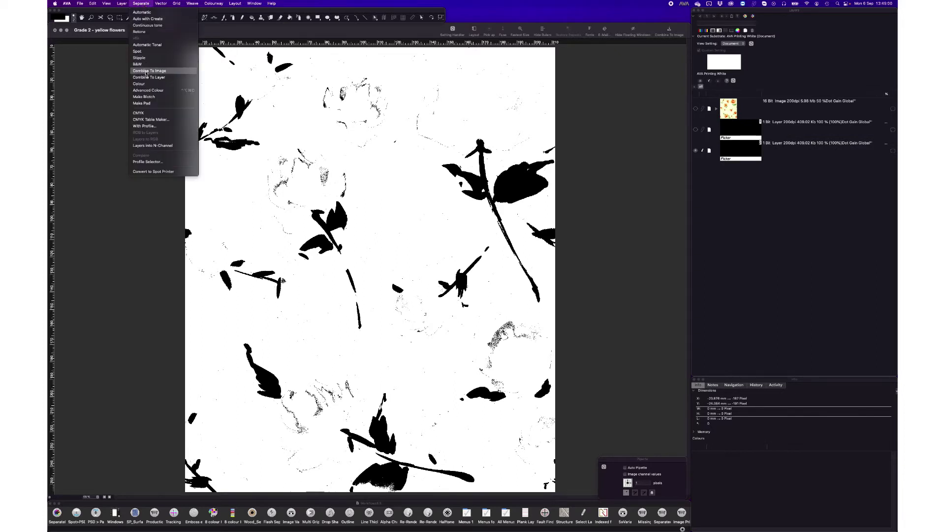
{"action": "mouse_move", "coordinate": [123, 4]}
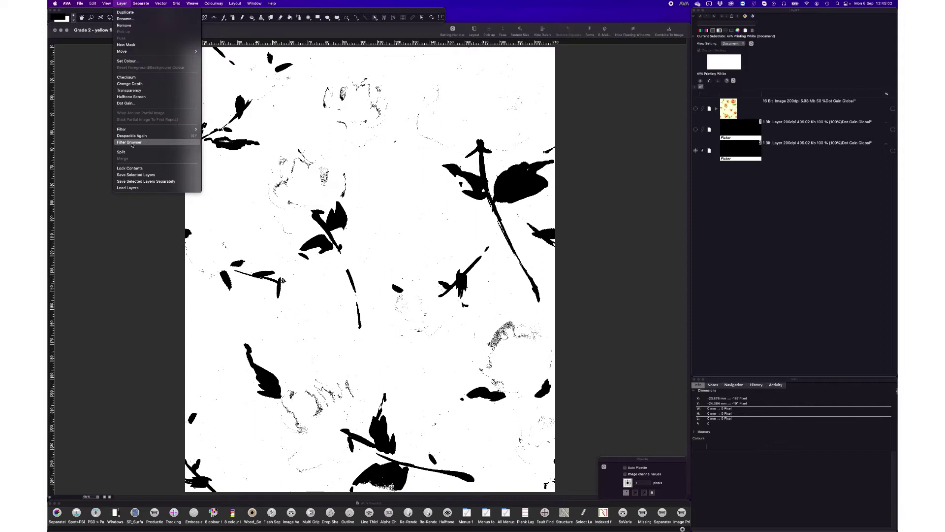
{"action": "left_click", "coordinate": [129, 142]}
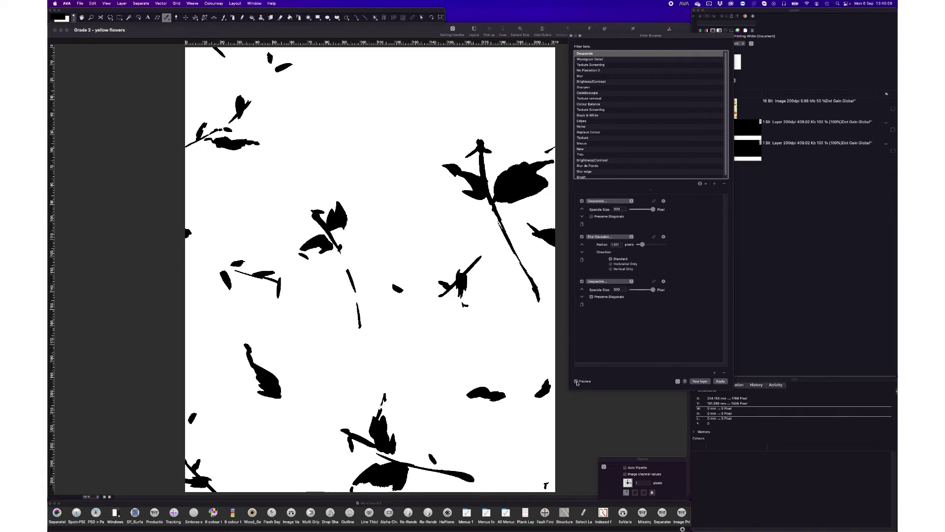
- Compare the leaf layer with and without the Despeckle filter set's preview
{"action": "left_click", "coordinate": [576, 381]}
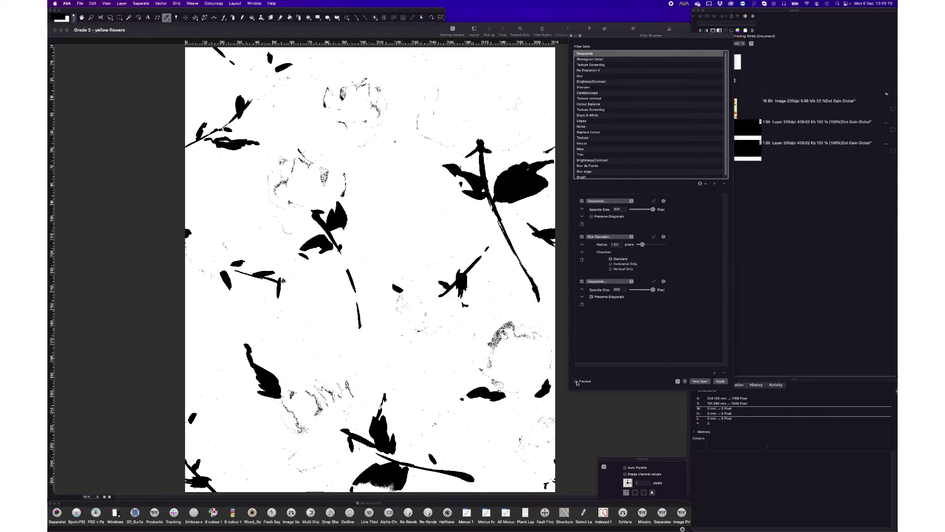
{"action": "left_click", "coordinate": [576, 381]}
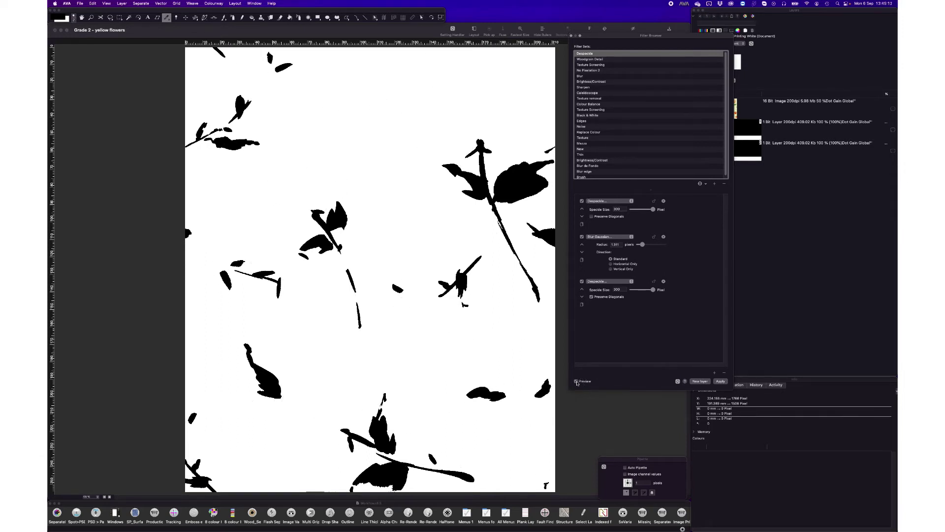
{"action": "left_click", "coordinate": [576, 381]}
{"action": "left_click", "coordinate": [576, 382]}
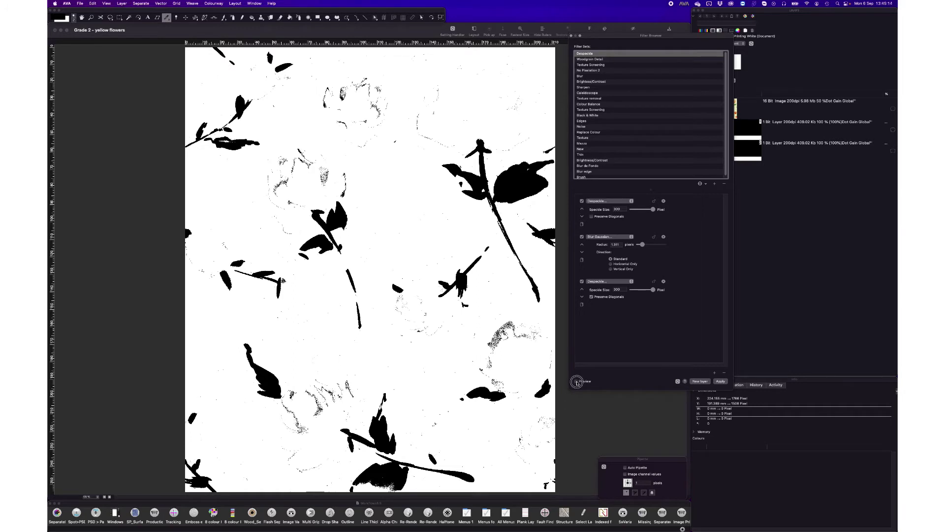
{"action": "left_click", "coordinate": [577, 381]}
{"action": "left_click", "coordinate": [576, 382]}
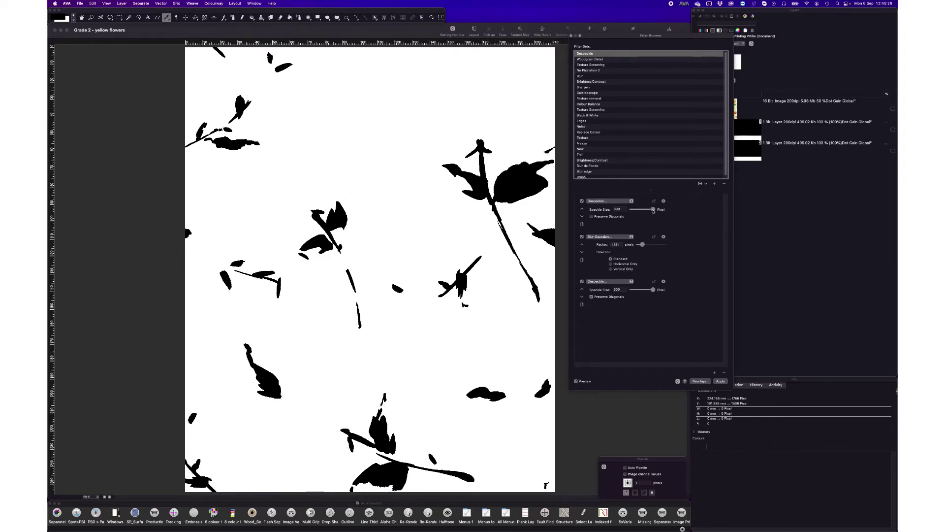
- Reduce the speckle size of both Despeckle filters and apply the filter set to the leaf layer
{"action": "left_click_drag", "start_coordinate": [653, 209], "coordinate": [642, 213]}
{"action": "left_click_drag", "start_coordinate": [653, 289], "coordinate": [643, 291]}
{"action": "left_click_drag", "start_coordinate": [642, 291], "coordinate": [642, 291]}
{"action": "left_click_drag", "start_coordinate": [642, 210], "coordinate": [639, 213]}
{"action": "left_click", "coordinate": [721, 382]}
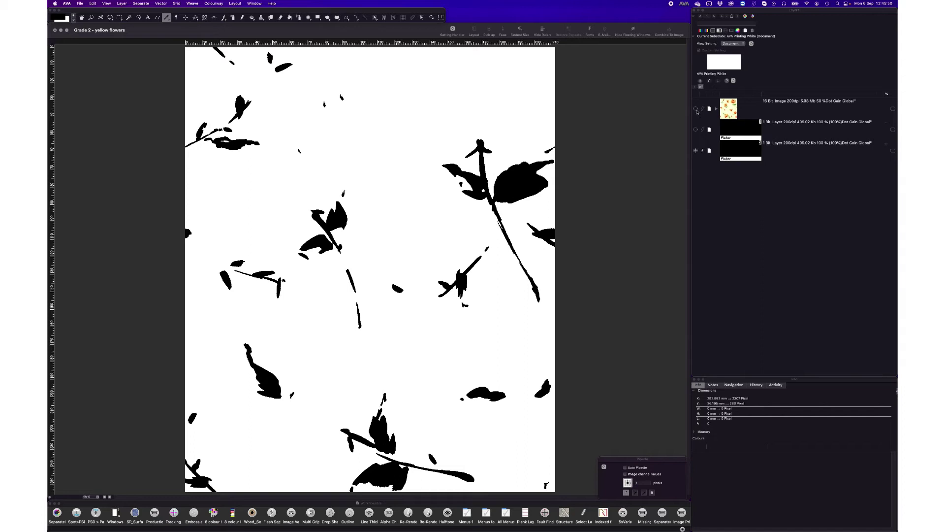
- Show the original image and erase the stray specks around the small flowers from the leaf layer, painting with its sampled background colour
{"action": "left_click", "coordinate": [696, 109]}
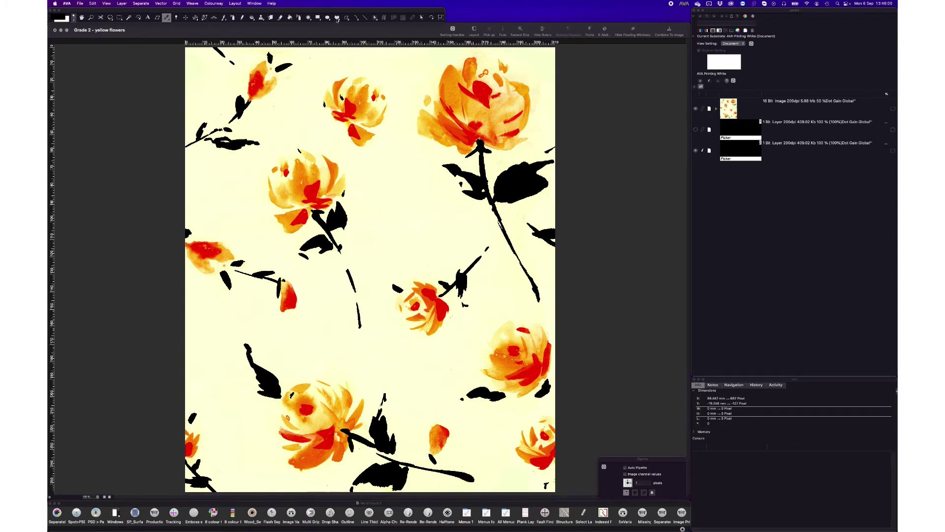
{"action": "left_click", "coordinate": [337, 18]}
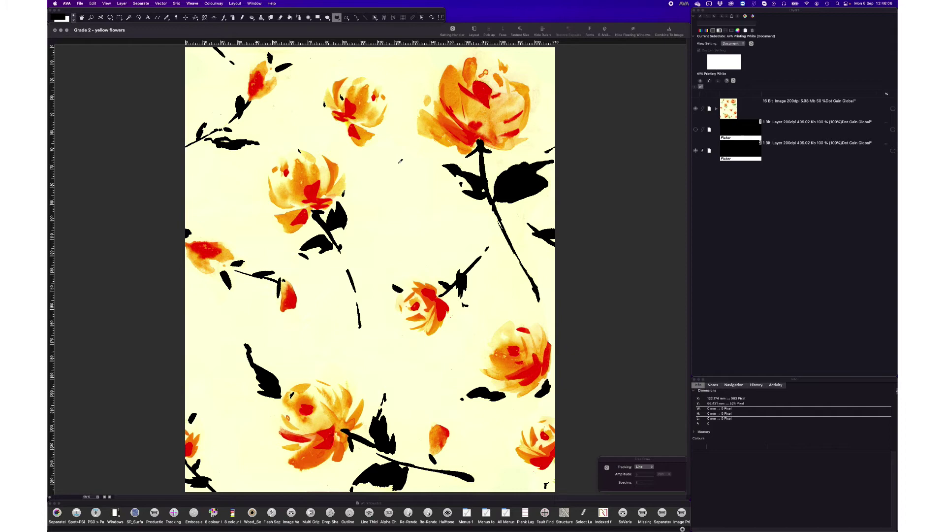
{"action": "left_click", "coordinate": [400, 161], "text": "alt"}
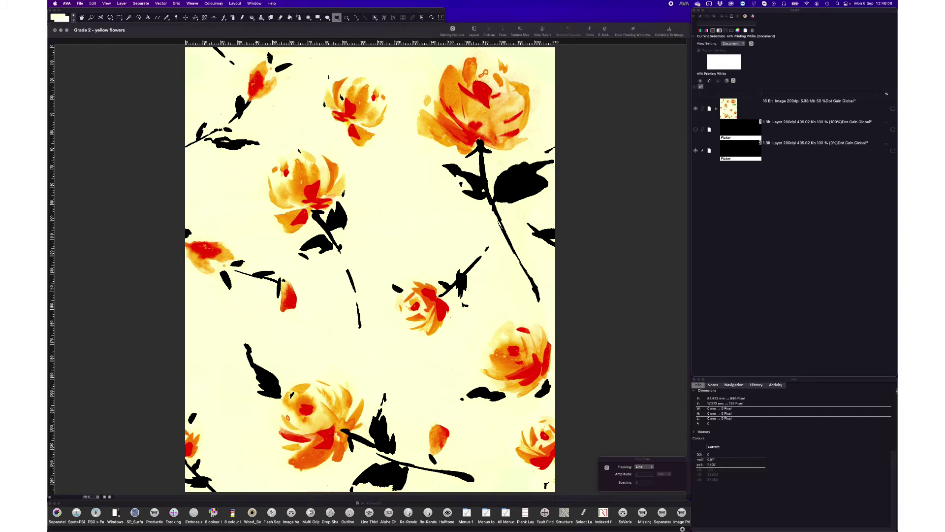
{"action": "mouse_move", "coordinate": [325, 77]}
{"action": "left_mouse_down"}
{"action": "mouse_move", "coordinate": [289, 116]}
{"action": "mouse_move", "coordinate": [295, 167]}
{"action": "mouse_move", "coordinate": [344, 199]}
{"action": "mouse_move", "coordinate": [357, 194]}
{"action": "mouse_move", "coordinate": [369, 89]}
{"action": "mouse_move", "coordinate": [340, 77]}
{"action": "left_mouse_up"}
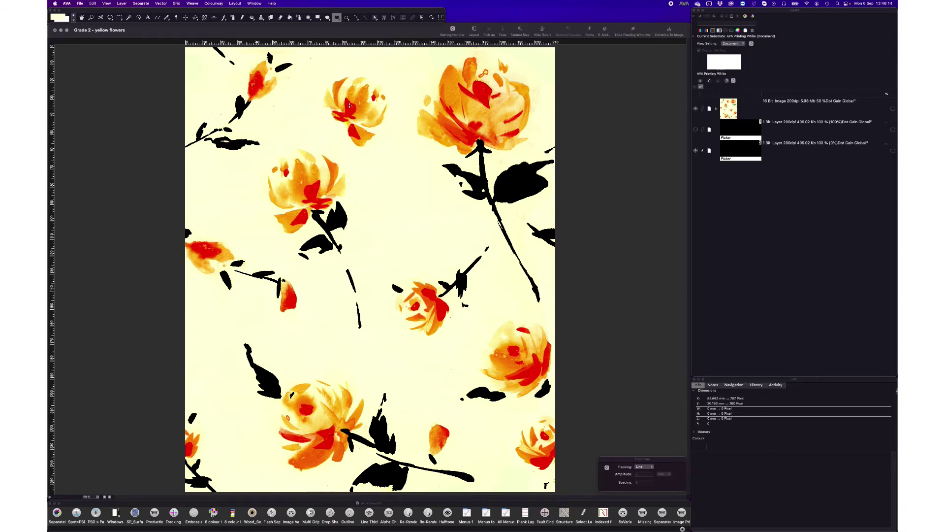
{"action": "left_click", "coordinate": [396, 289]}
- Show the flower layer and make it editable alongside the leaf layer, hide the original image, and make a blotch from both layers
{"action": "left_click", "coordinate": [696, 131]}
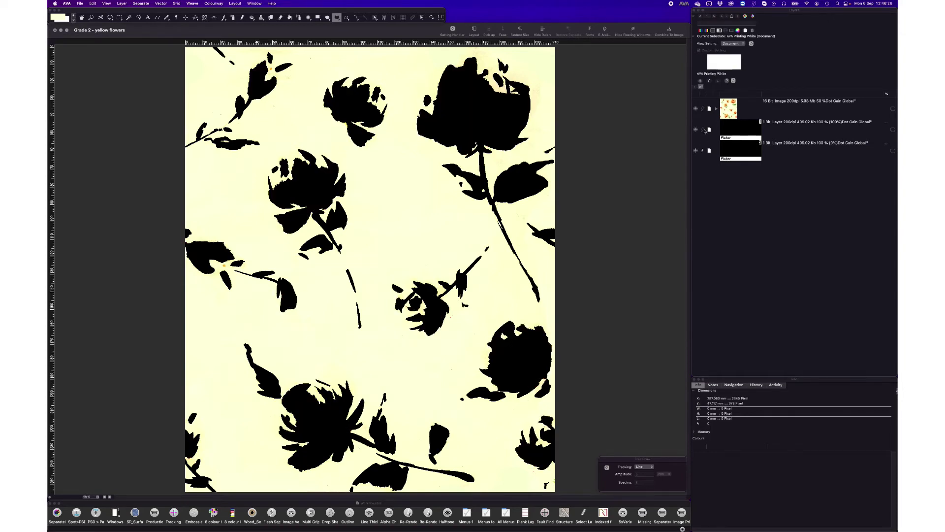
{"action": "left_click", "coordinate": [703, 129]}
{"action": "left_click", "coordinate": [696, 108]}
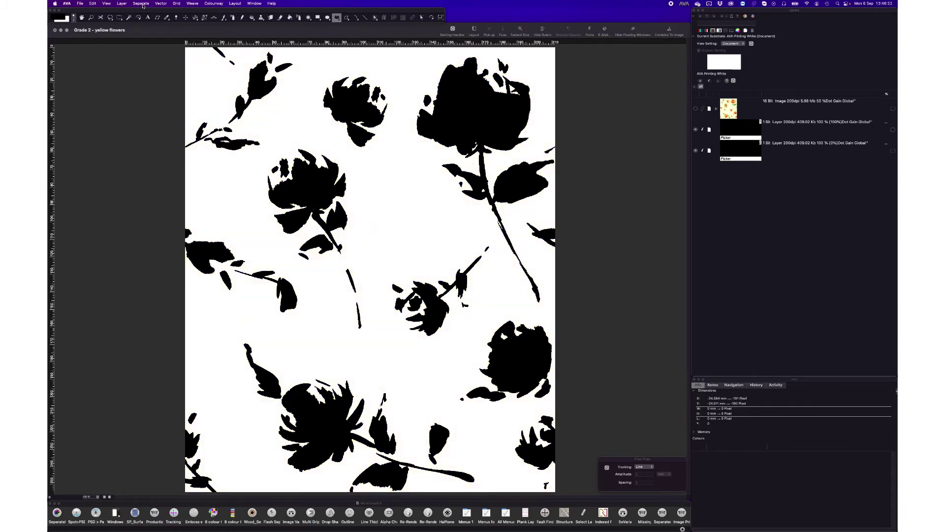
{"action": "left_click", "coordinate": [141, 3]}
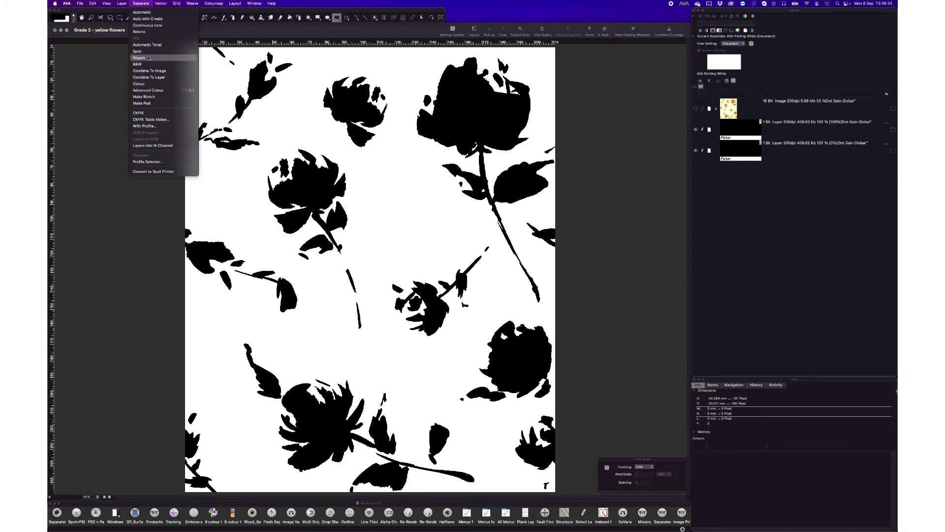
{"action": "left_click", "coordinate": [152, 97]}
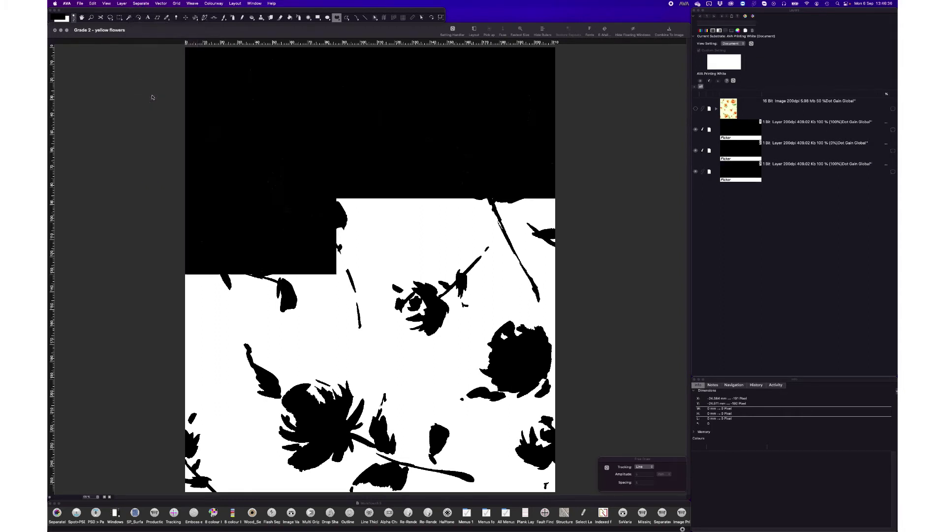
- Hide the flower and leaf layers, make the blotch layer editable, and set its colour to a pale cream
{"action": "left_click", "coordinate": [695, 130]}
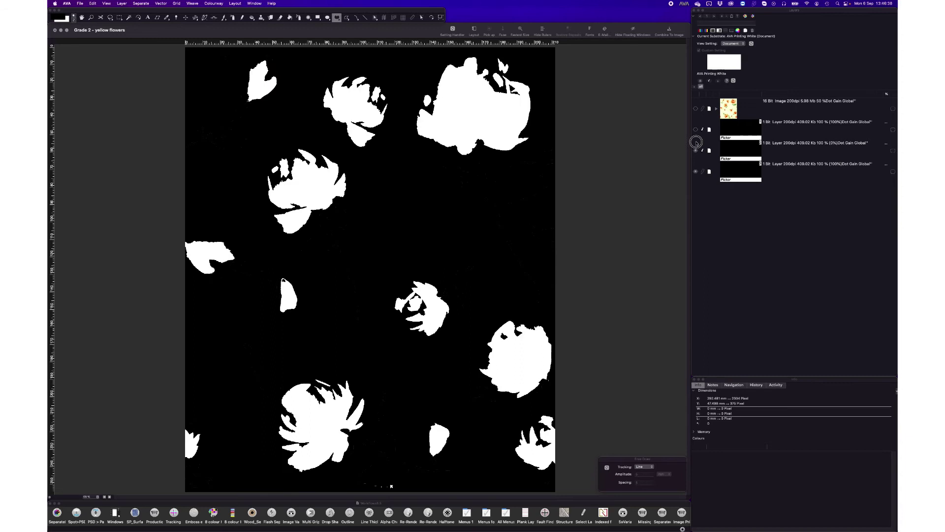
{"action": "left_click", "coordinate": [702, 171]}
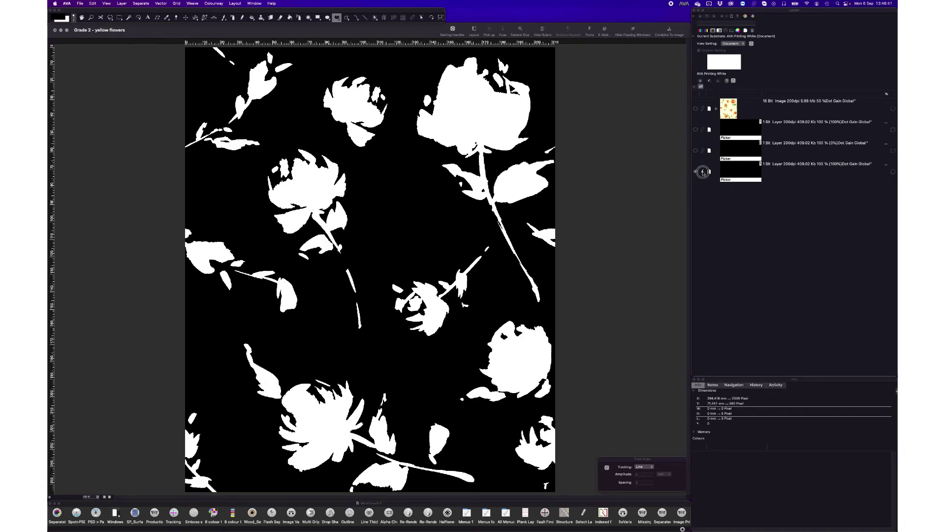
{"action": "left_click", "coordinate": [741, 180]}
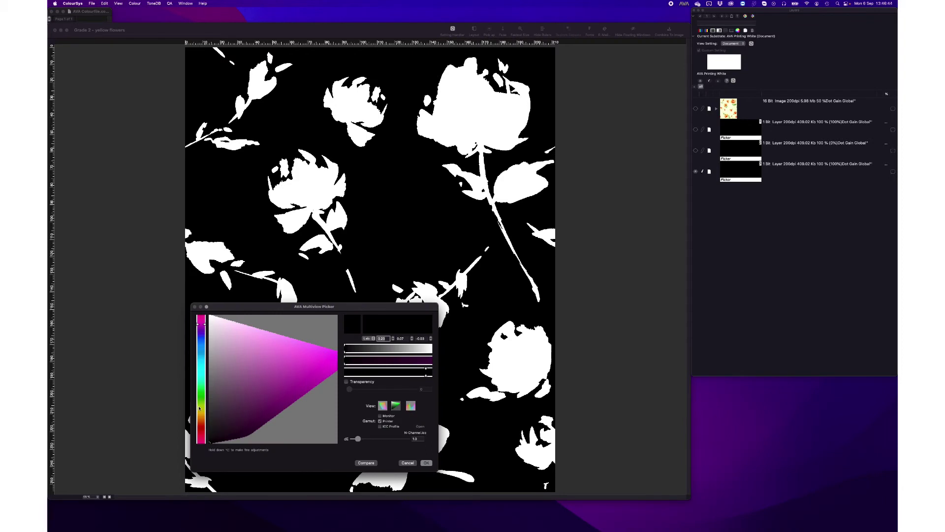
{"action": "left_click", "coordinate": [200, 416]}
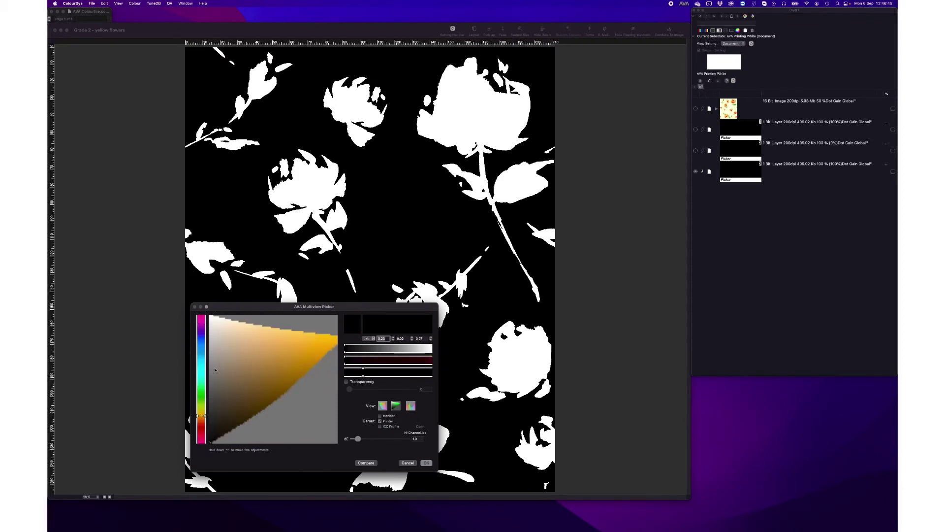
{"action": "left_click", "coordinate": [225, 323]}
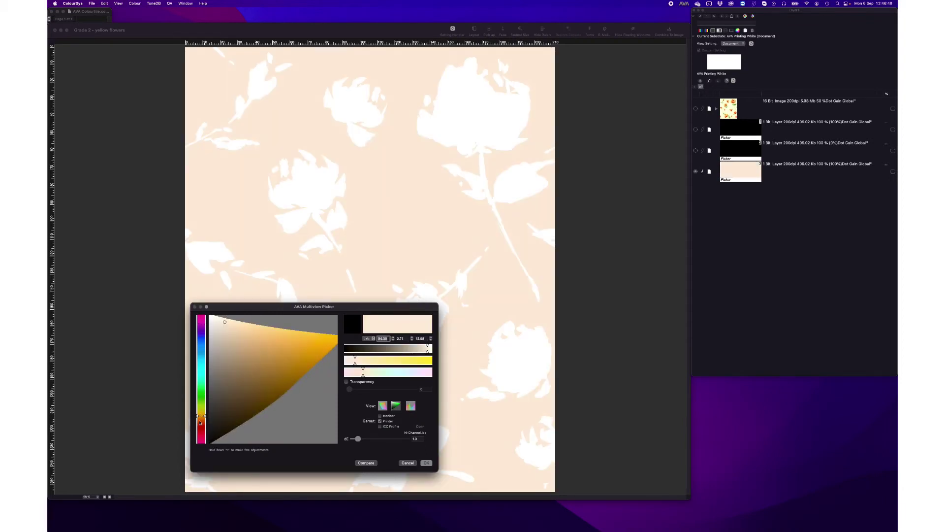
{"action": "left_click_drag", "start_coordinate": [200, 422], "coordinate": [204, 414]}
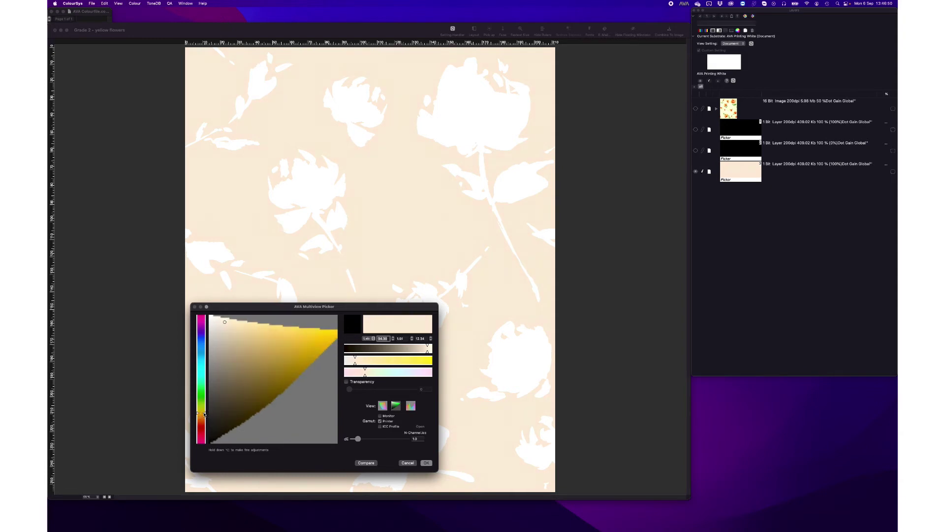
{"action": "left_click", "coordinate": [427, 462]}
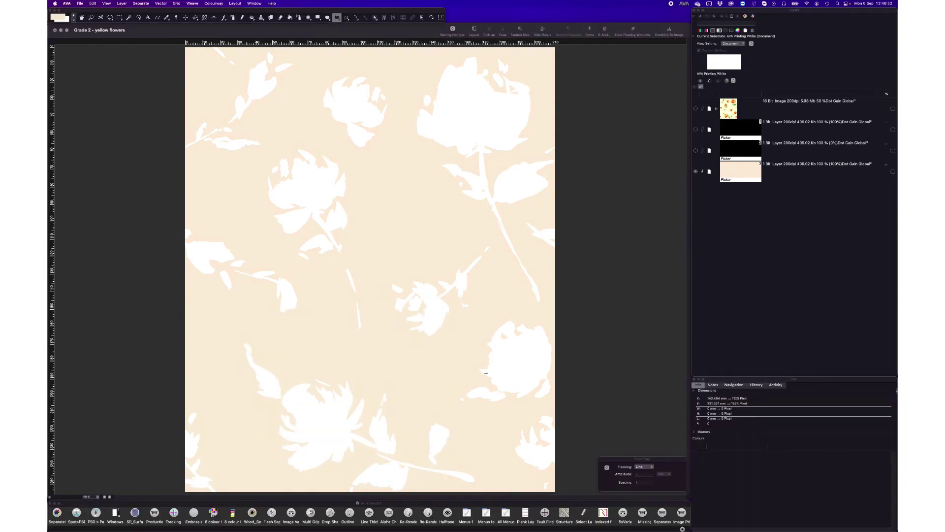
- Check the flower and leaf layers over the coloured blotch, and leave only the original image shown
{"action": "left_click", "coordinate": [696, 129]}
{"action": "left_click", "coordinate": [697, 151]}
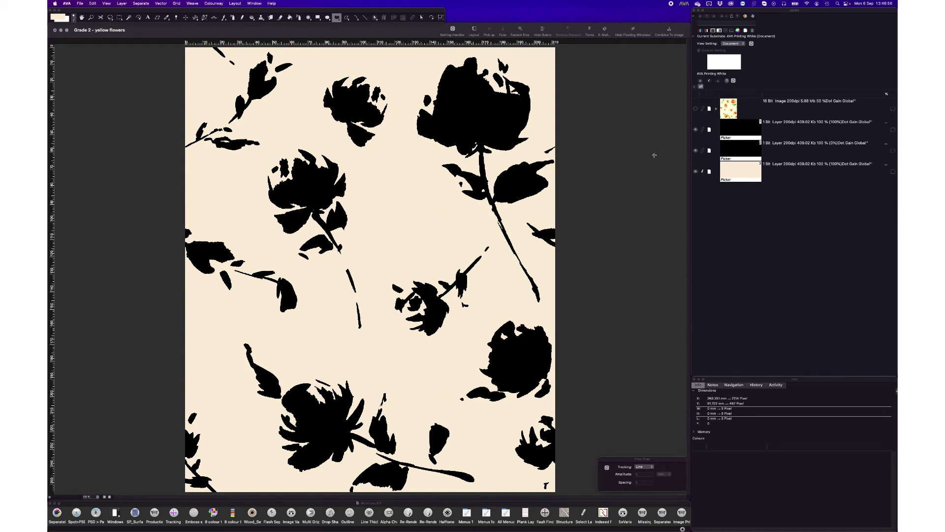
{"action": "left_click", "coordinate": [696, 151]}
{"action": "left_click", "coordinate": [695, 171]}
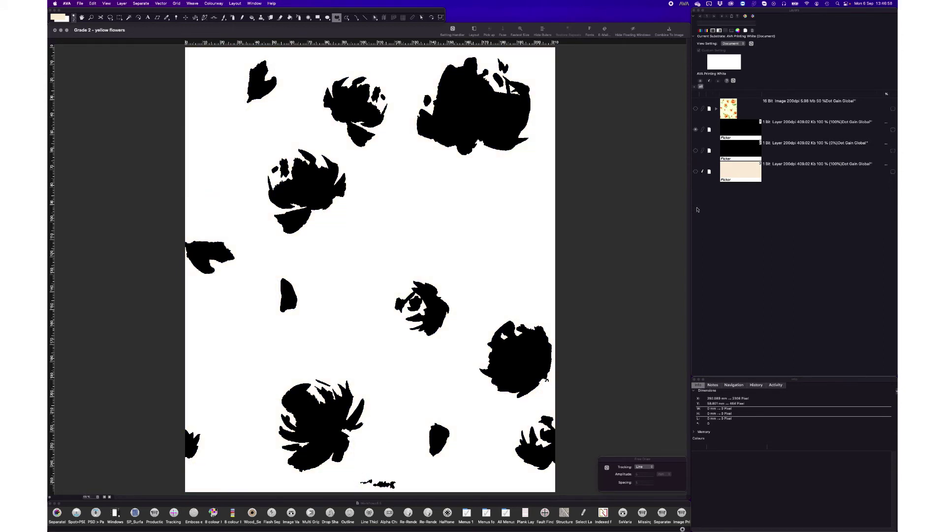
{"action": "left_click", "coordinate": [695, 108]}
{"action": "left_click", "coordinate": [696, 129]}
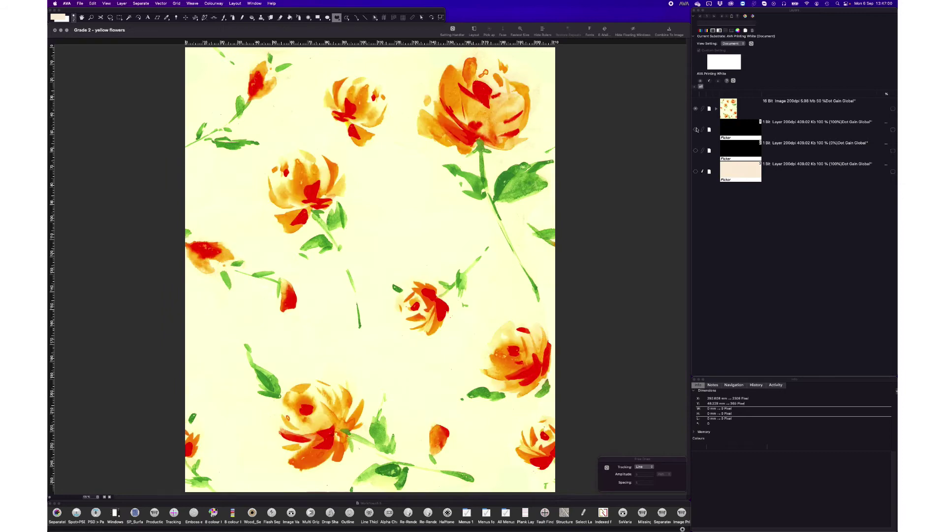
- Compare the flower, leaf and blotch layers with the original image by showing and hiding them over it
{"action": "left_click", "coordinate": [696, 129]}
{"action": "left_click", "coordinate": [696, 129]}
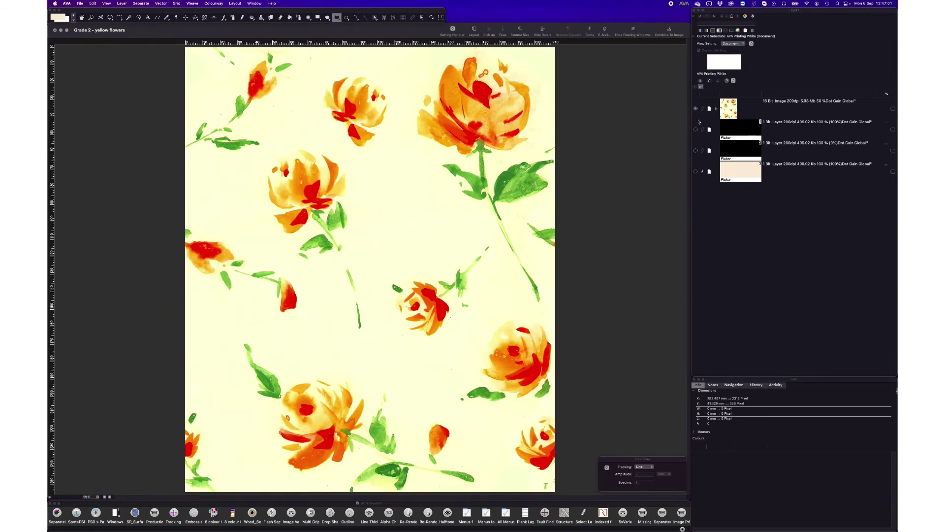
{"action": "left_click", "coordinate": [698, 151]}
{"action": "left_click", "coordinate": [698, 151]}
{"action": "left_click", "coordinate": [697, 151]}
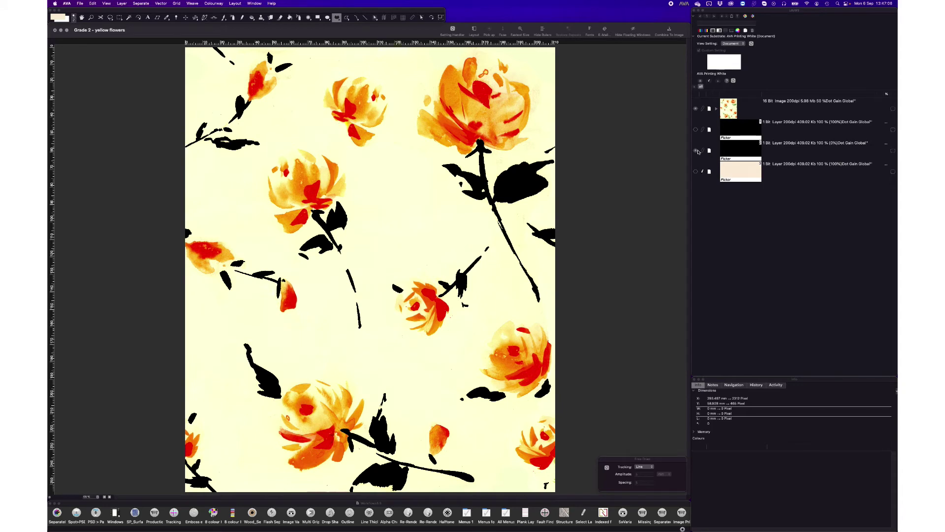
{"action": "left_click", "coordinate": [698, 151]}
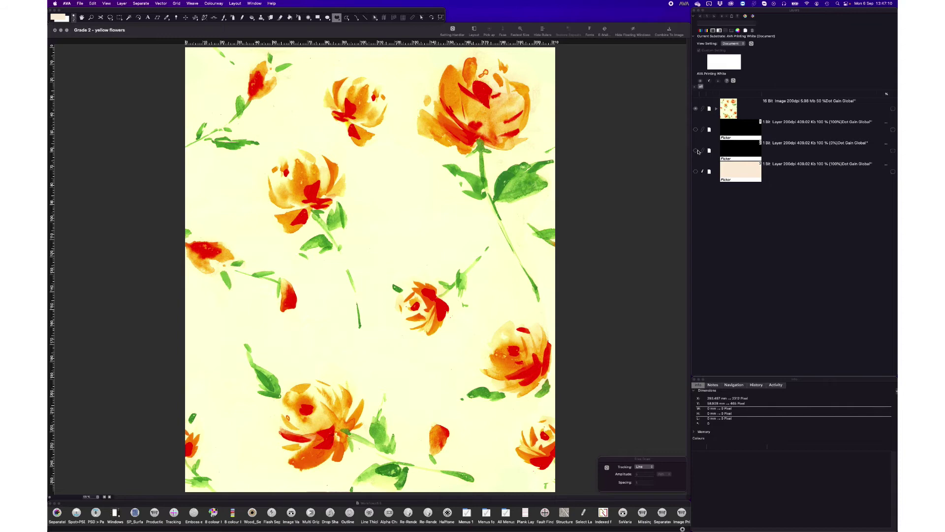
{"action": "left_click", "coordinate": [697, 150]}
{"action": "left_click", "coordinate": [696, 172]}
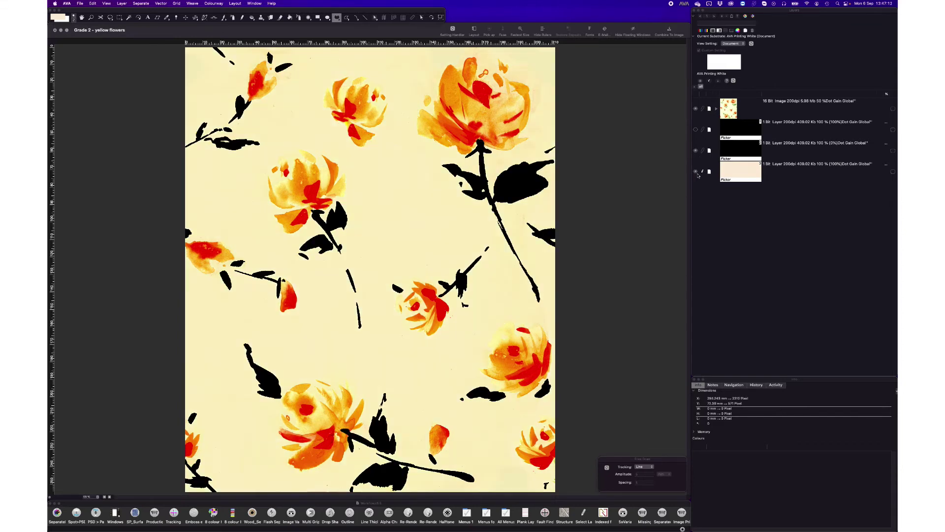
{"action": "left_click", "coordinate": [696, 130]}
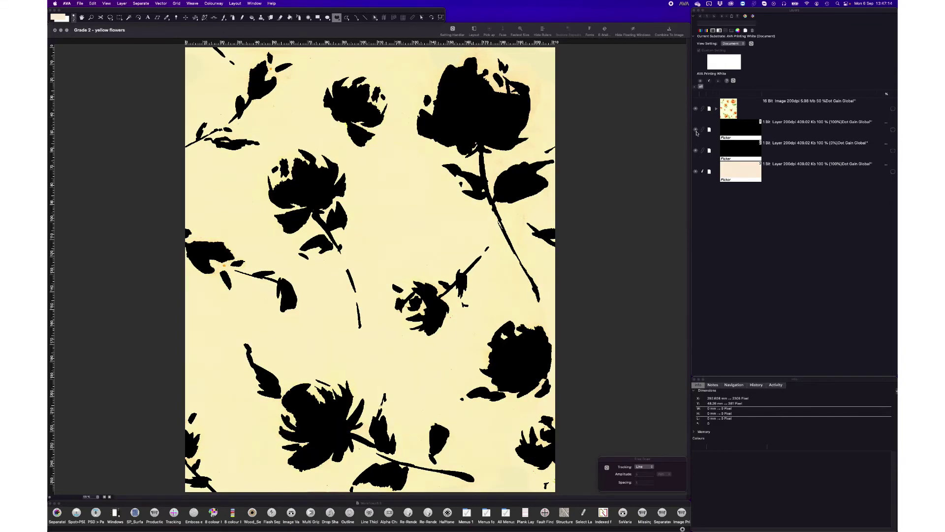
{"action": "left_click", "coordinate": [696, 130]}
{"action": "left_click", "coordinate": [696, 171]}
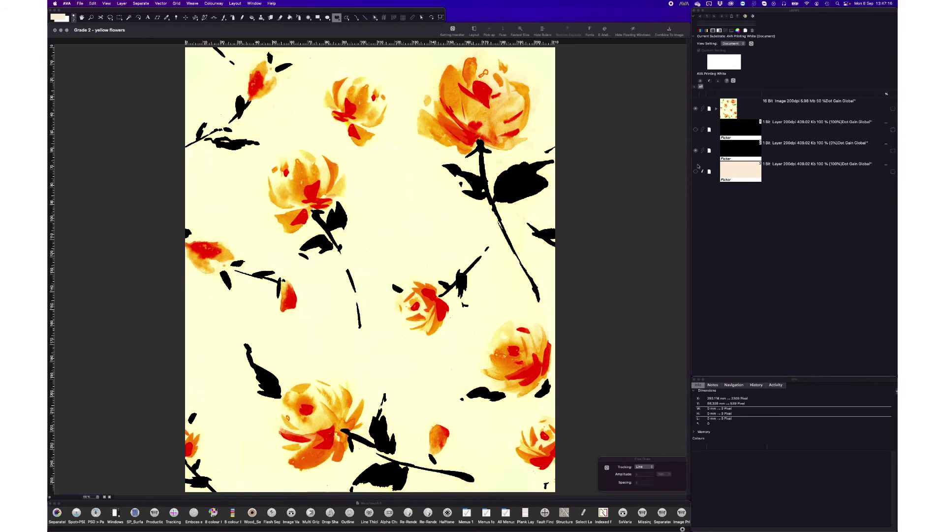
{"action": "left_click", "coordinate": [695, 150]}
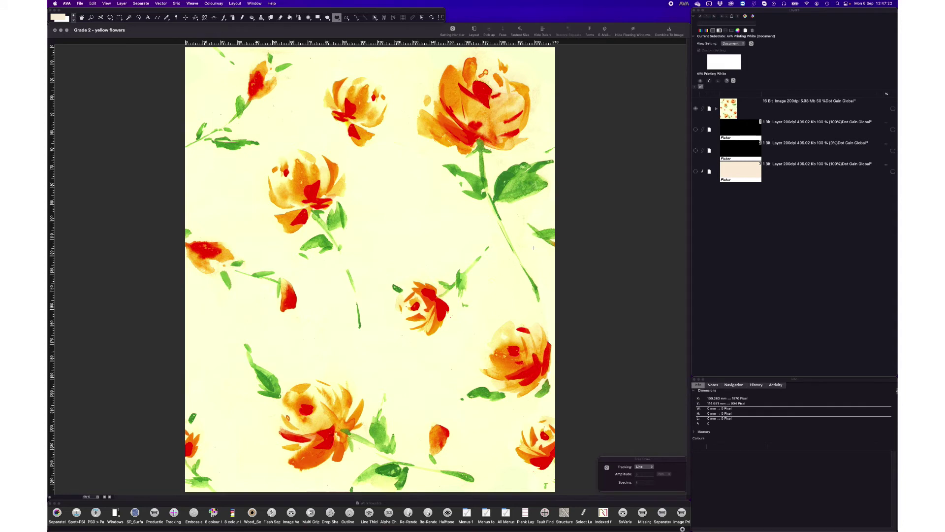
- Make the leaf layer editable and select its leaf shapes over the original image
{"action": "left_click", "coordinate": [704, 151]}
{"action": "key", "text": "super+a"}
{"action": "key", "text": "super+l"}
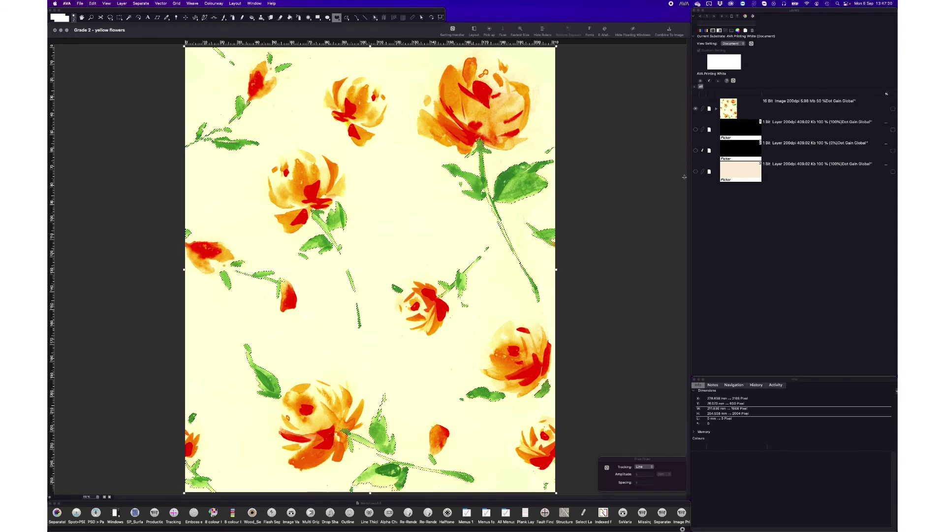
- Open the Filter Browser and choose the Colour Balance filter set for the selected leaves
{"action": "left_click", "coordinate": [127, 5]}
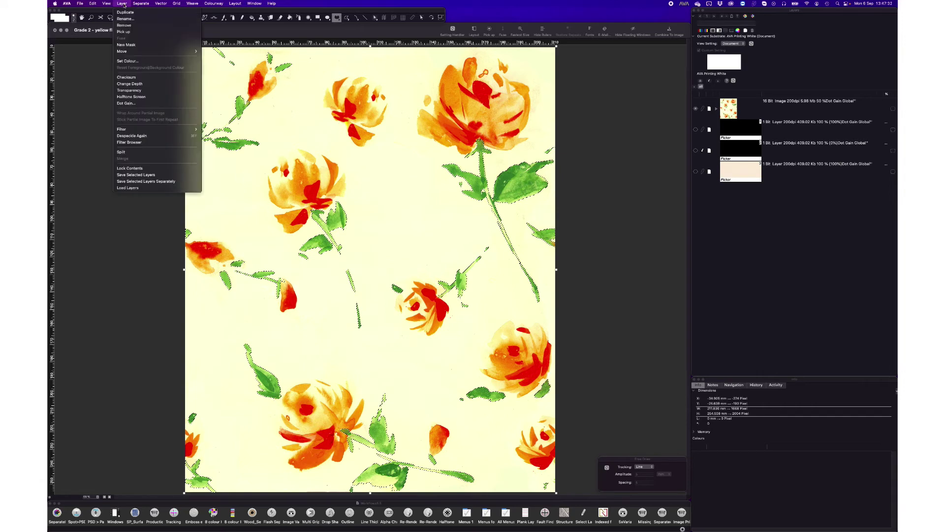
{"action": "left_click", "coordinate": [131, 143]}
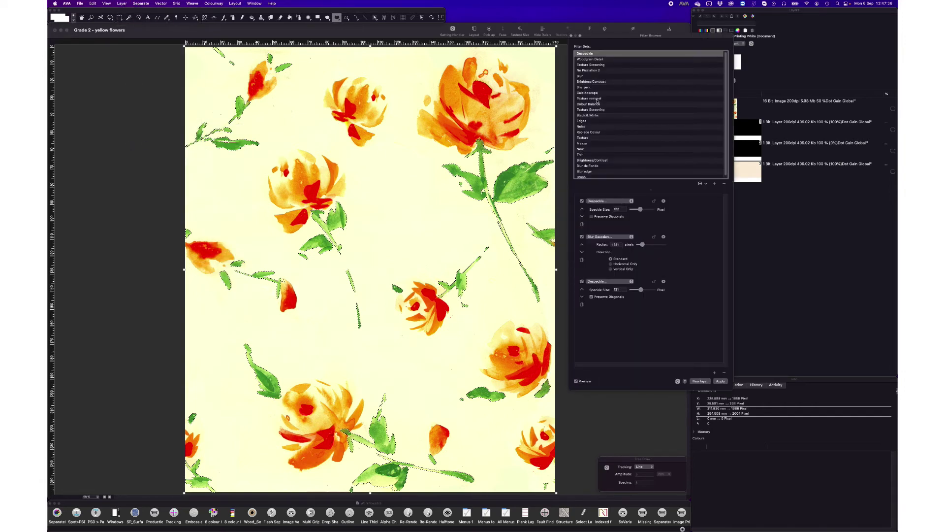
{"action": "left_click", "coordinate": [596, 104]}
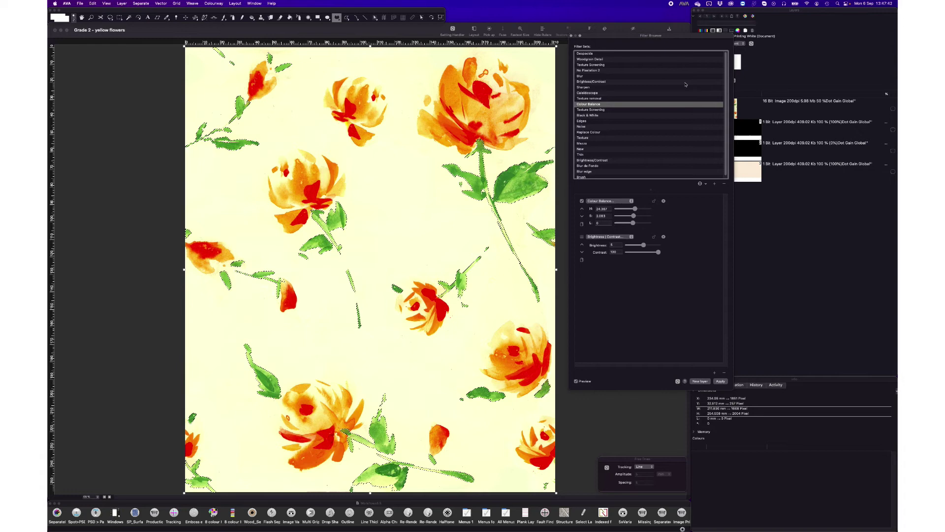
{"action": "mouse_move", "coordinate": [671, 36]}
{"action": "left_mouse_down"}
{"action": "mouse_move", "coordinate": [613, 45]}
{"action": "mouse_move", "coordinate": [656, 33]}
{"action": "left_mouse_up"}
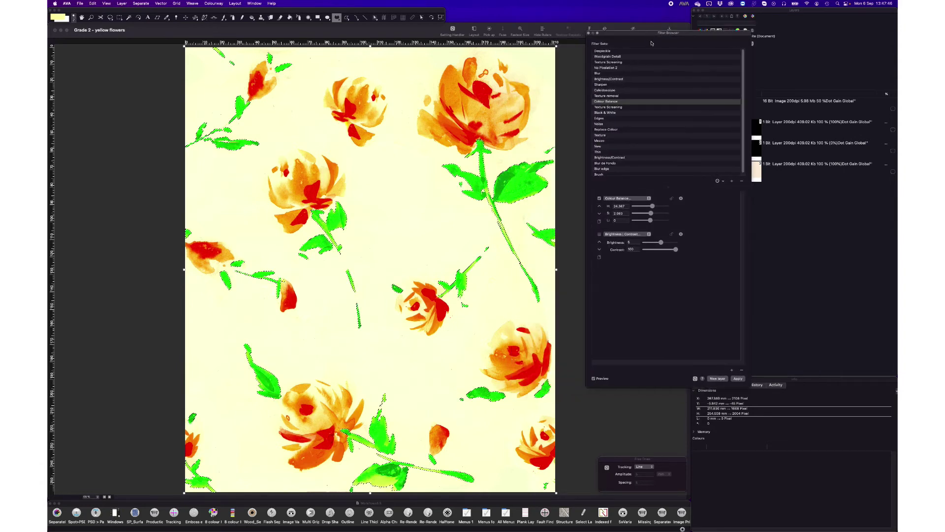
- Set the Colour Balance hue to 0 and saturation to 1, shift the leaves to a bluish green, and apply the filter set
{"action": "double_click", "coordinate": [621, 207]}
{"action": "type", "text": "0"}
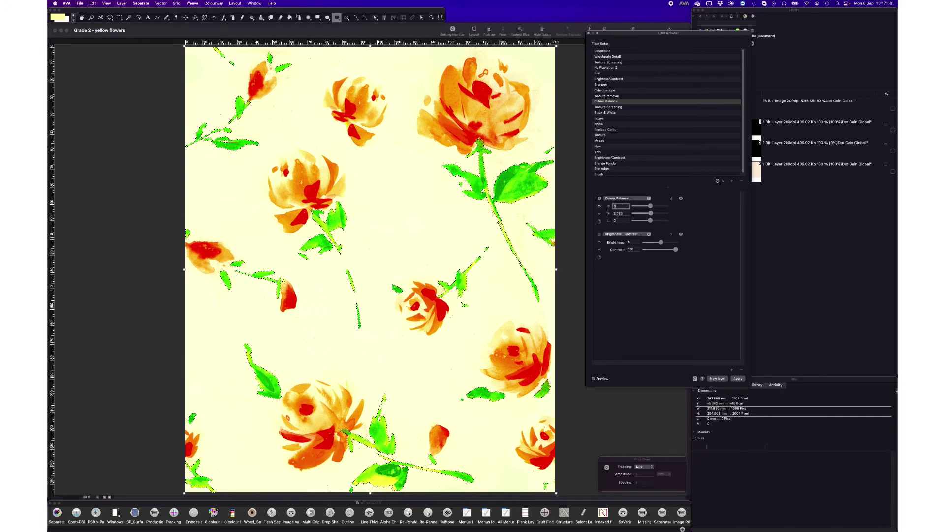
{"action": "double_click", "coordinate": [619, 213]}
{"action": "type", "text": "1"}
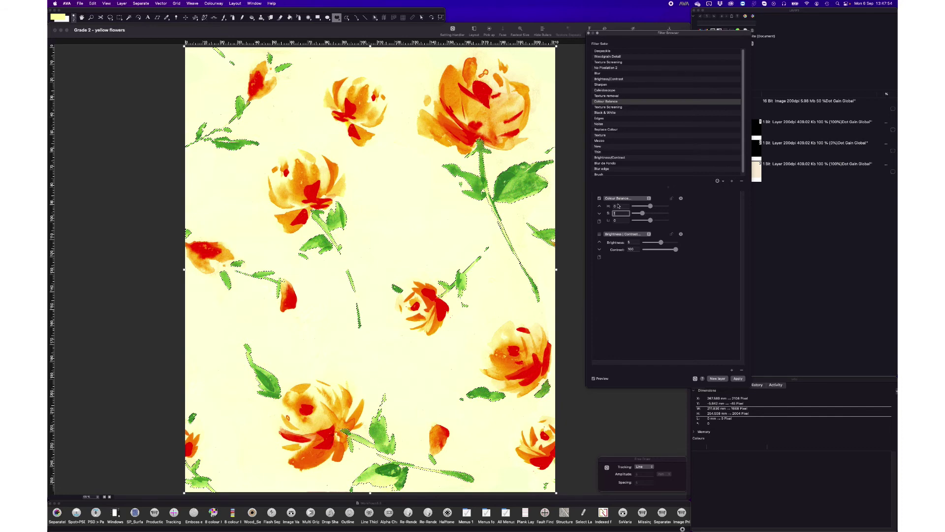
{"action": "mouse_move", "coordinate": [642, 213]}
{"action": "left_mouse_down"}
{"action": "mouse_move", "coordinate": [655, 207]}
{"action": "mouse_move", "coordinate": [641, 214]}
{"action": "mouse_move", "coordinate": [650, 222]}
{"action": "left_mouse_up"}
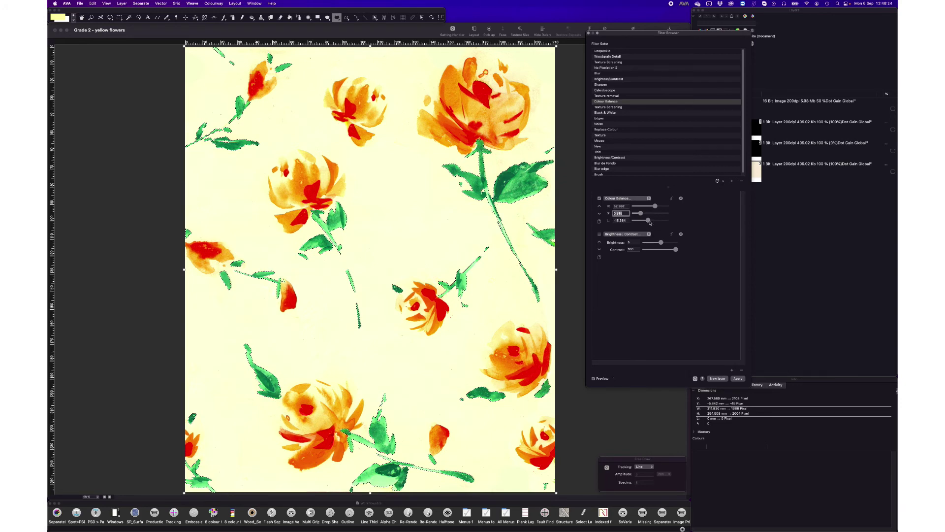
{"action": "left_click", "coordinate": [650, 222]}
{"action": "left_click", "coordinate": [737, 379]}
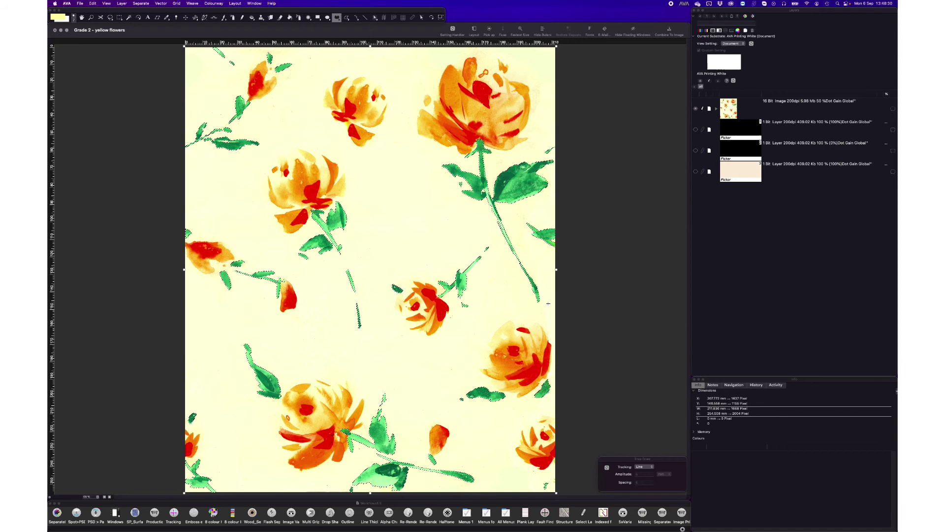
- Undo the Colour Balance change to the leaves and clear the leaf selection
{"action": "left_click", "coordinate": [527, 232]}
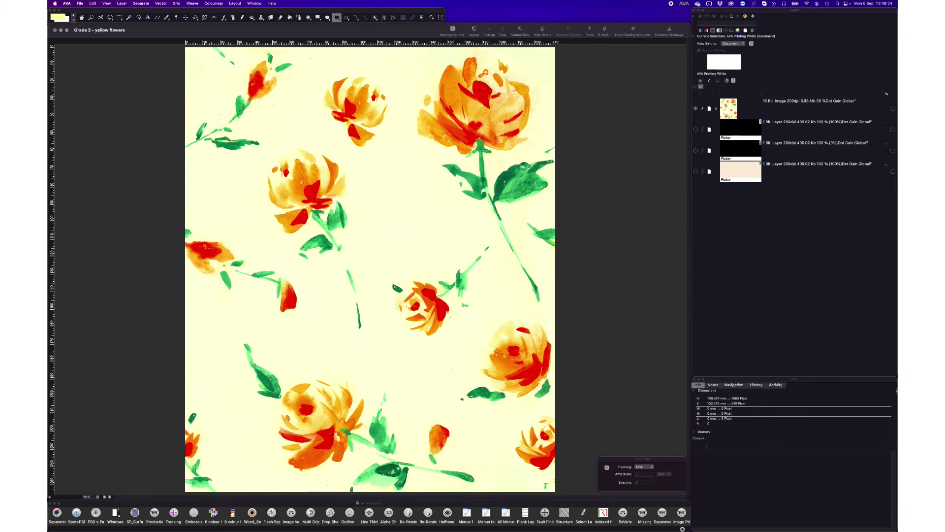
{"action": "left_click", "coordinate": [531, 227]}
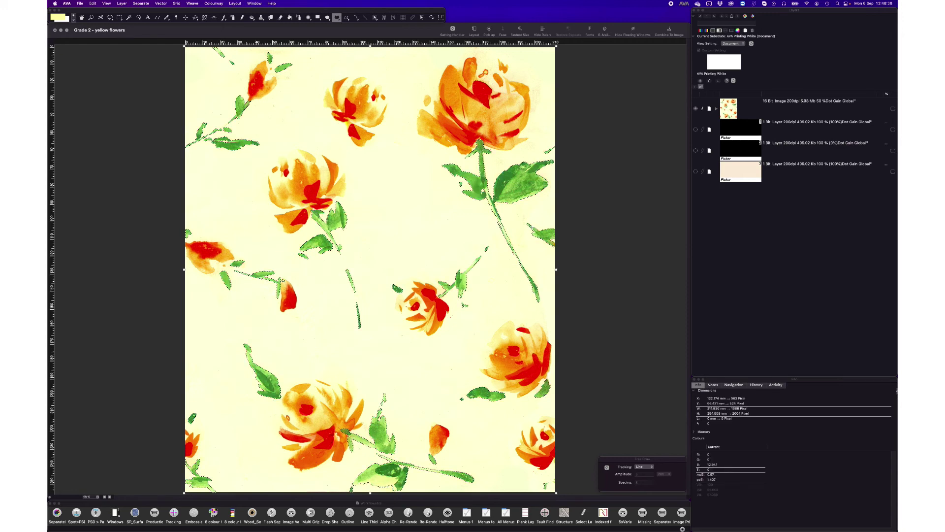
{"action": "key", "text": "super+d"}
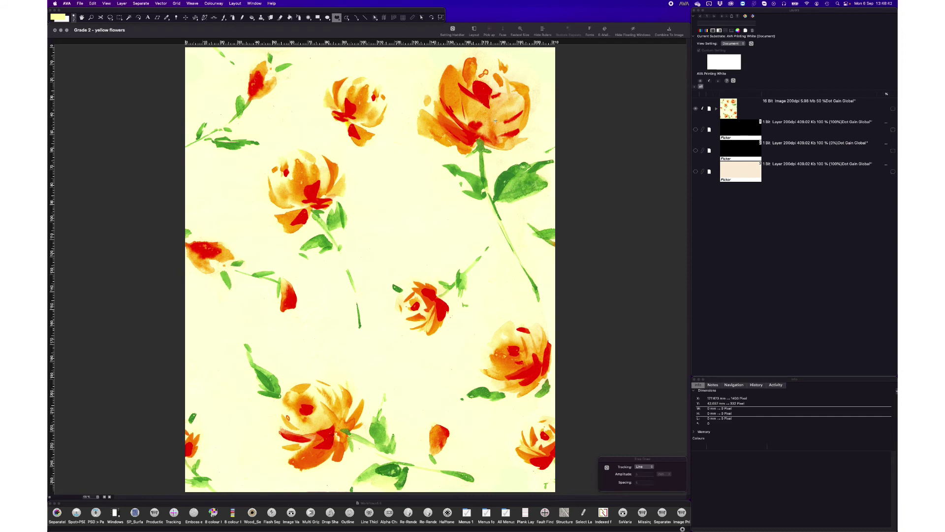
- Select the flower shapes from the flower layer and make a Continuous tone separation of them in a new 8-bit layer
{"action": "left_click", "coordinate": [703, 129]}
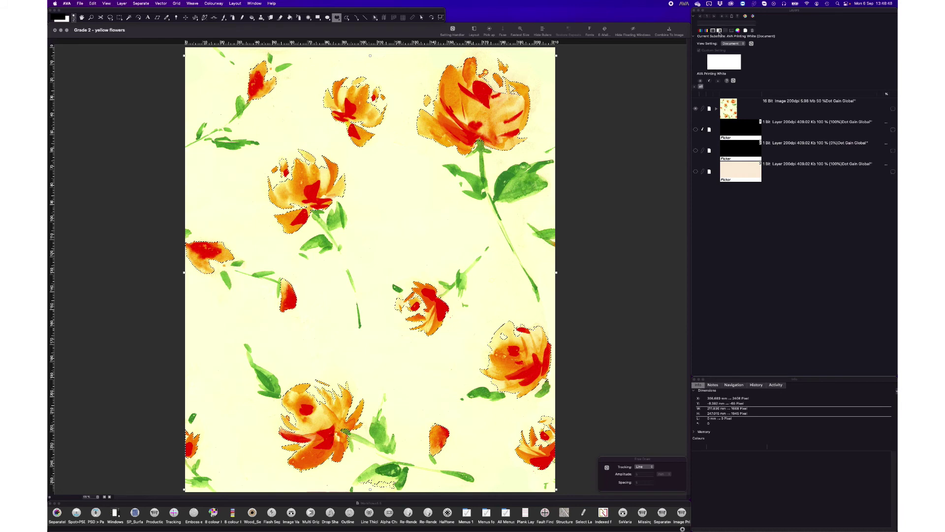
{"action": "left_click", "coordinate": [719, 31]}
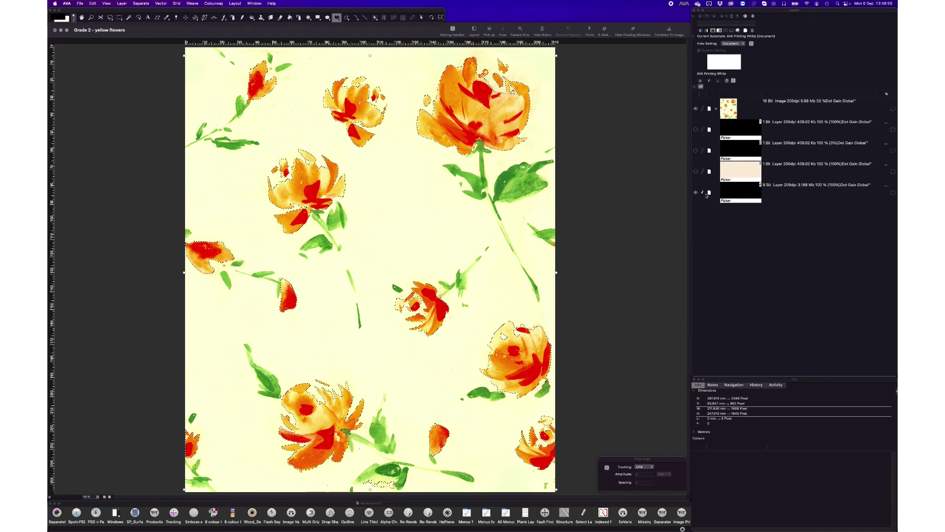
{"action": "left_click", "coordinate": [141, 3]}
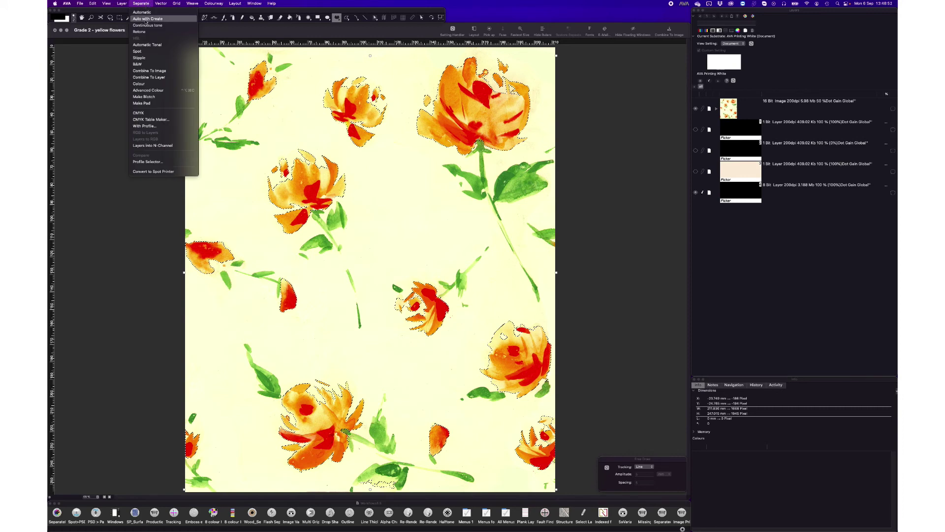
{"action": "left_click", "coordinate": [147, 26]}
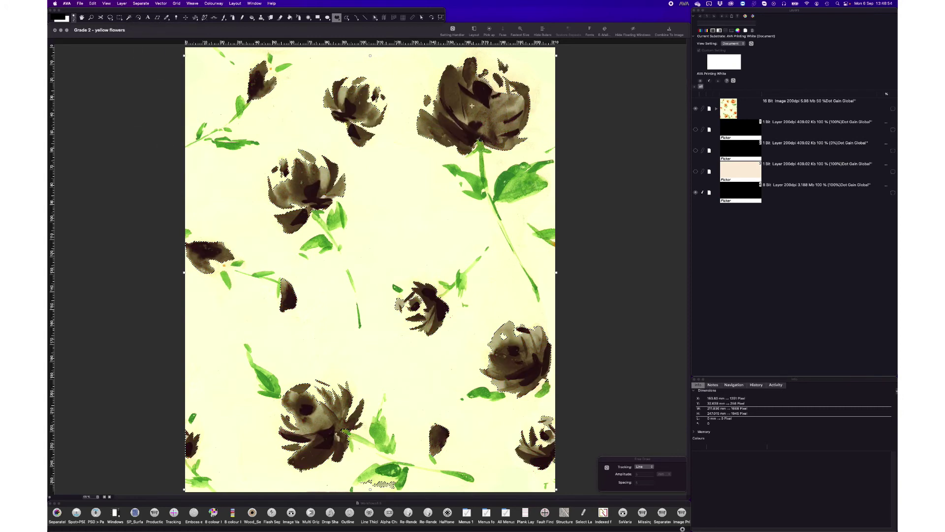
- Hide the new 8-bit layer and sample the red in the large flower of the original image as the foreground colour
{"action": "left_click", "coordinate": [696, 192]}
{"action": "key", "text": "i"}
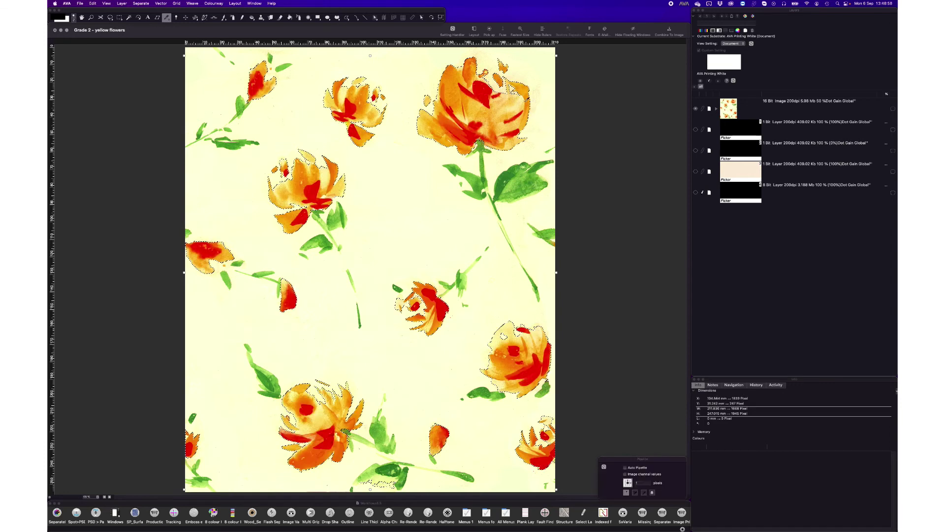
{"action": "left_click", "coordinate": [475, 91]}
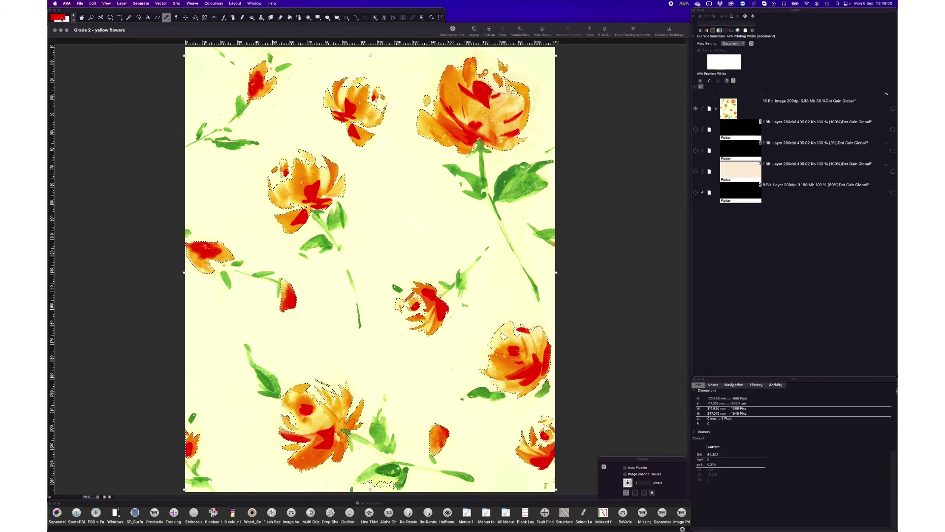
- Recolour the 8-bit flower separation layer with the sampled red and show it with the original image hidden
{"action": "left_click", "coordinate": [710, 193]}
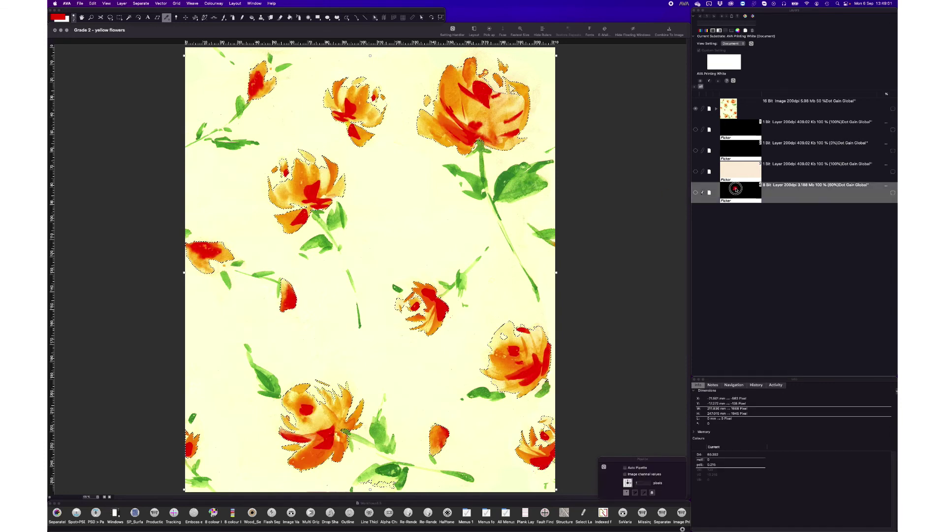
{"action": "left_click", "coordinate": [695, 193]}
{"action": "left_click", "coordinate": [695, 108]}
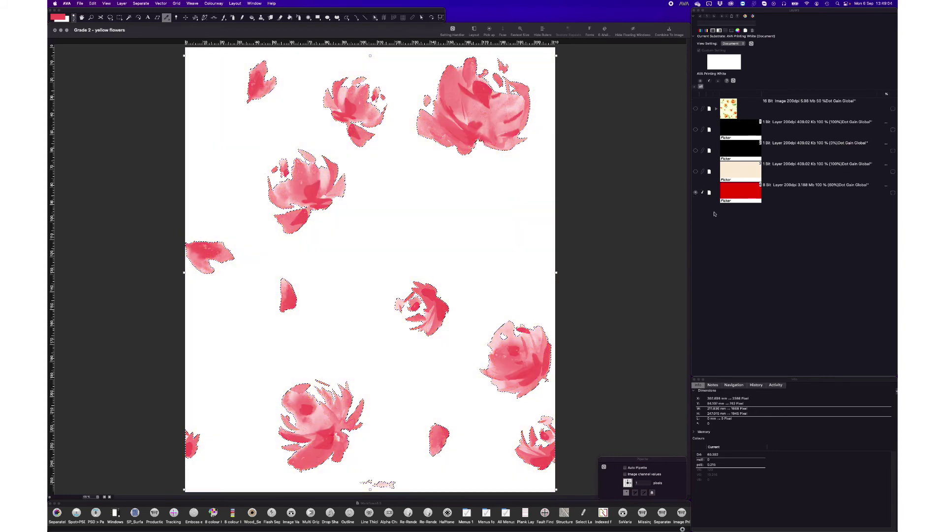
- Apply a Gamma curve to the red 8-bit layer that raises the 60% tone to 100%
{"action": "key", "text": "super+g"}
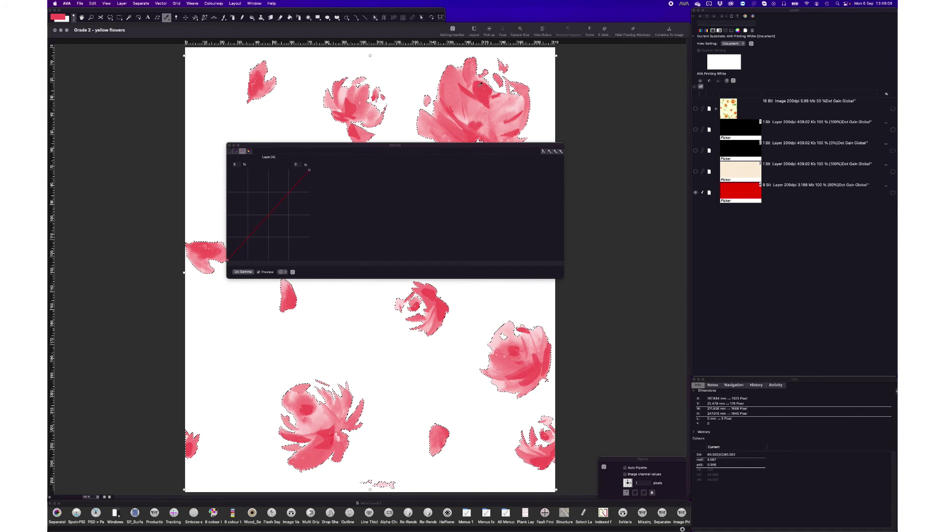
{"action": "left_click_drag", "start_coordinate": [289, 191], "coordinate": [277, 159]}
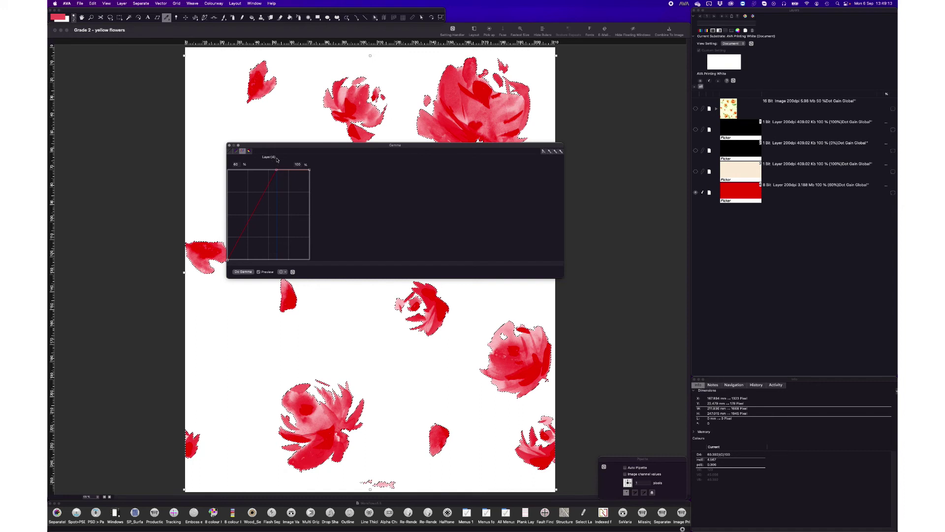
{"action": "left_click", "coordinate": [241, 272]}
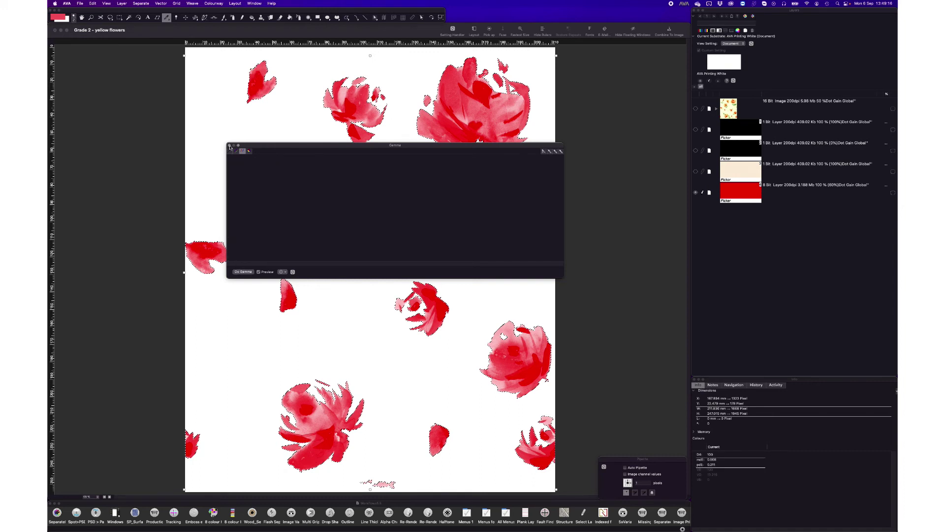
{"action": "left_click", "coordinate": [229, 146]}
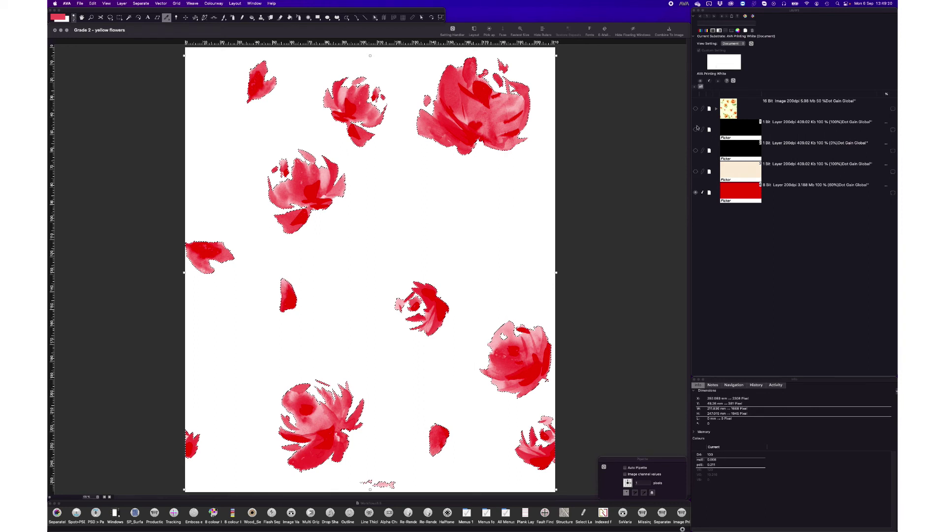
- Overlay the red 8-bit layer on the original image for comparison, hide it and make a hidden duplicate of it
{"action": "left_click", "coordinate": [695, 109]}
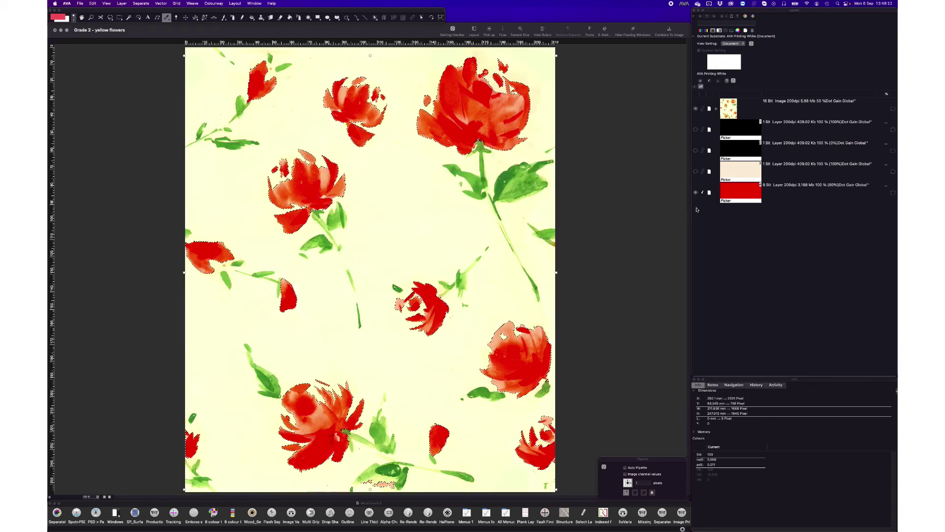
{"action": "left_click", "coordinate": [696, 192]}
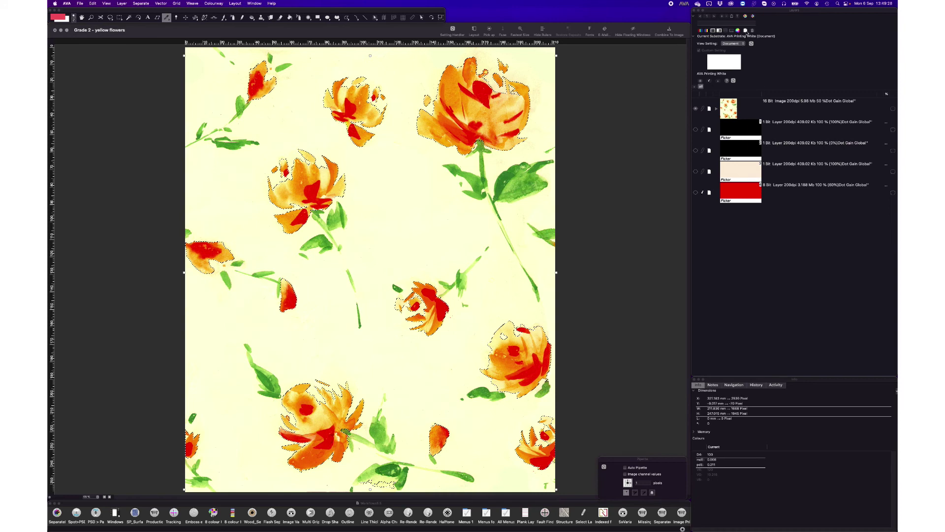
{"action": "left_click", "coordinate": [747, 32]}
{"action": "left_click", "coordinate": [696, 213]}
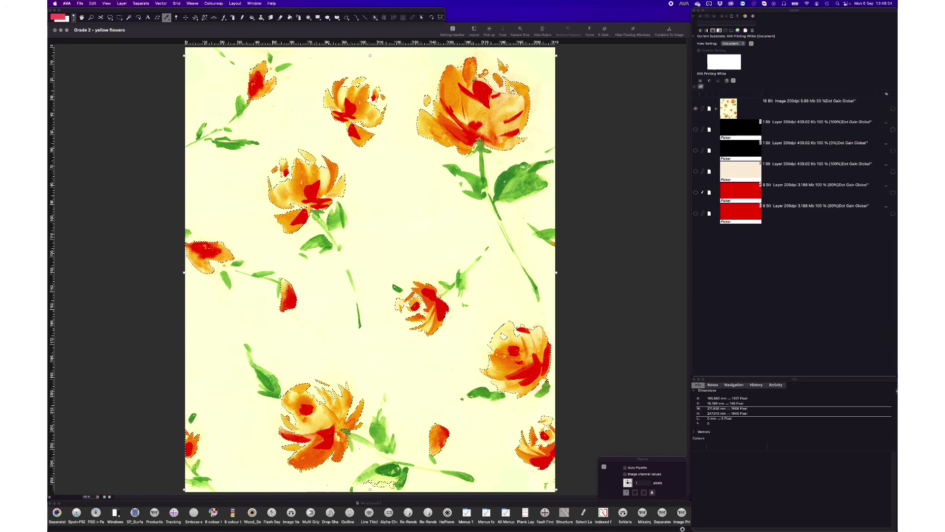
- Sample a mid orange from the large flower's petal and recolour the first 8-bit layer with it
{"action": "scroll", "coordinate": [444, 116], "scroll_direction": "up", "scroll_amount": 6}
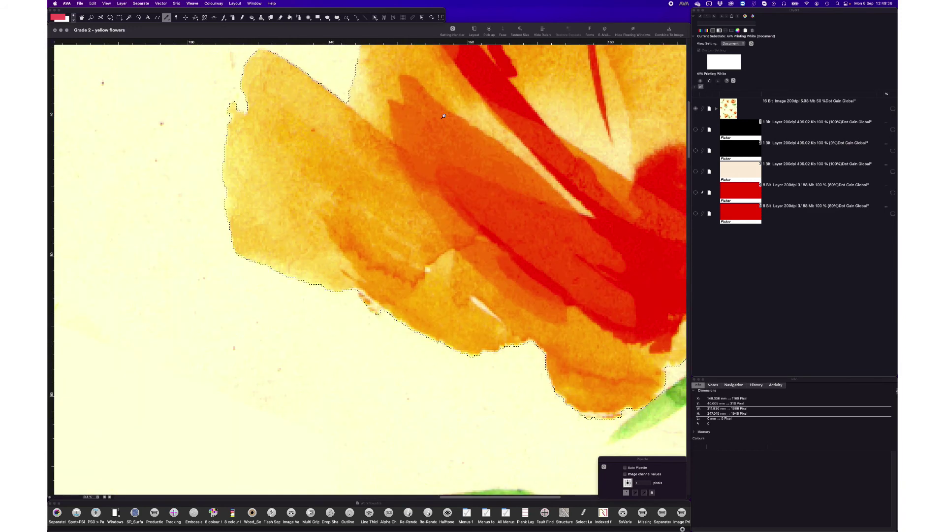
{"action": "scroll", "coordinate": [447, 115], "scroll_direction": "up", "scroll_amount": 5}
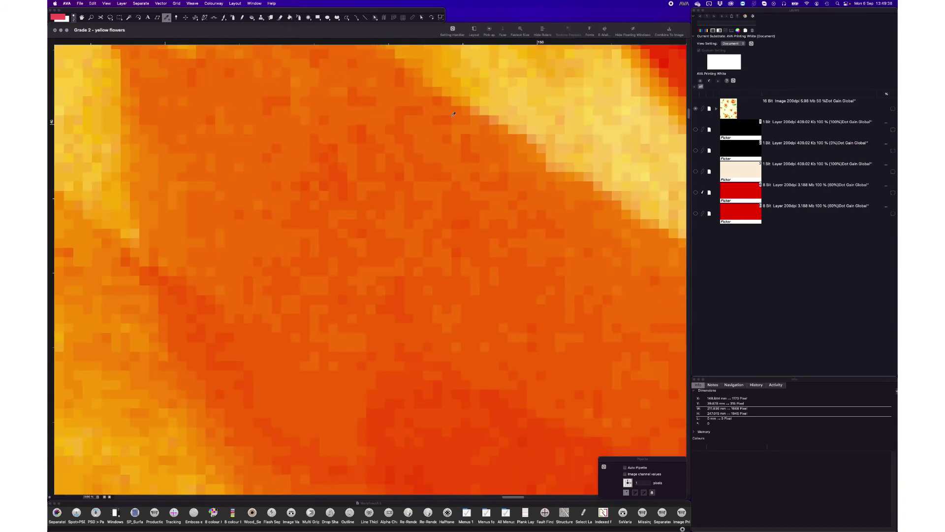
{"action": "left_click", "coordinate": [429, 136]}
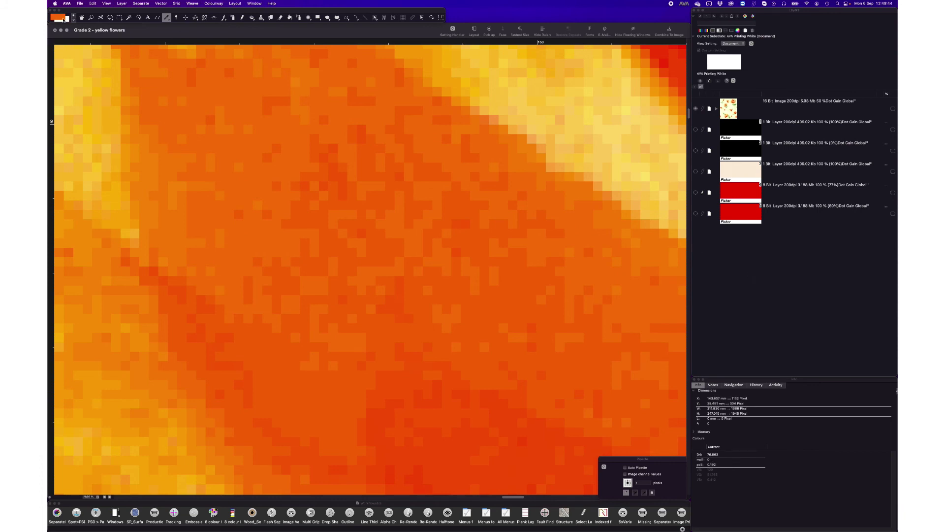
{"action": "left_click_drag", "start_coordinate": [667, 171], "coordinate": [698, 195]}
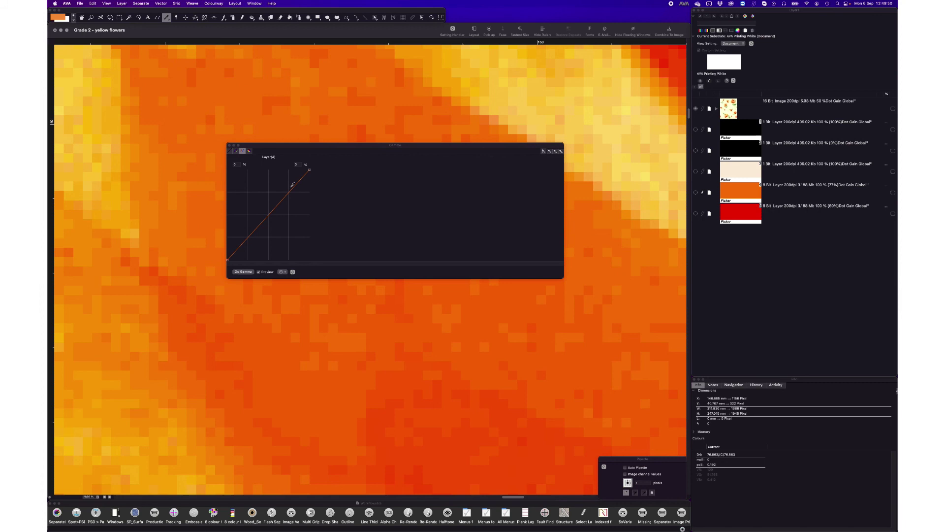
- Apply a Gamma curve to the orange layer that raises its tones to 100% from about the three-quarter tone
{"action": "left_click", "coordinate": [290, 188]}
{"action": "left_click_drag", "start_coordinate": [291, 187], "coordinate": [291, 161]}
{"action": "left_click", "coordinate": [242, 272]}
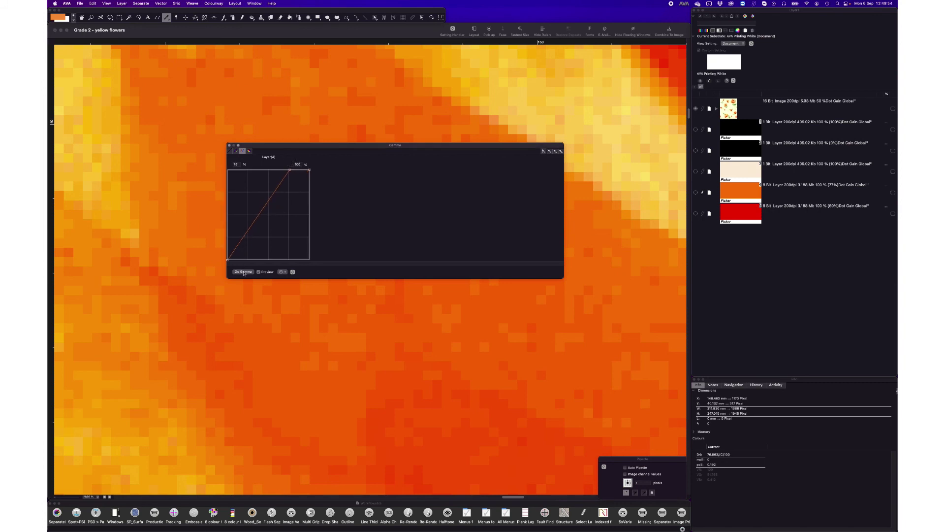
- Apply a Gamma curve to the red layer that drops the tones to 0% at about the three-quarter tone
{"action": "left_click", "coordinate": [703, 214]}
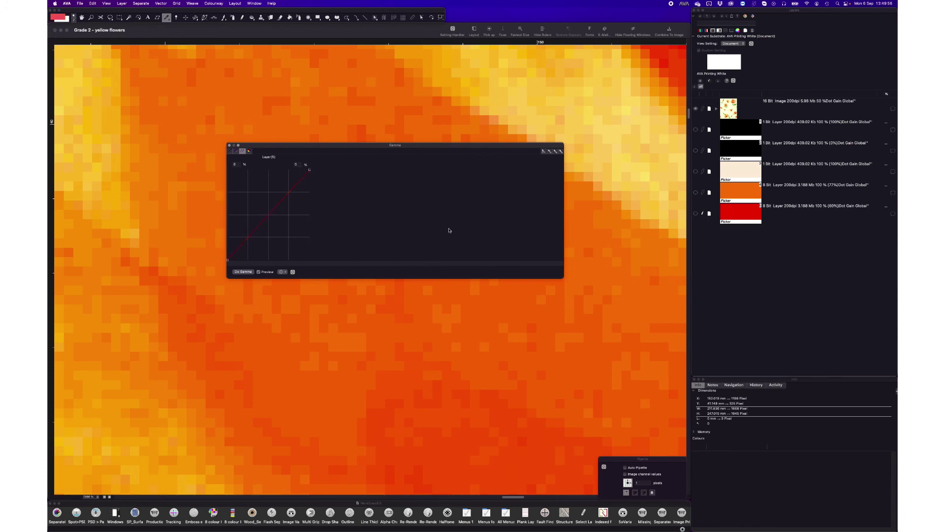
{"action": "left_click_drag", "start_coordinate": [293, 185], "coordinate": [290, 268]}
{"action": "left_click", "coordinate": [243, 272]}
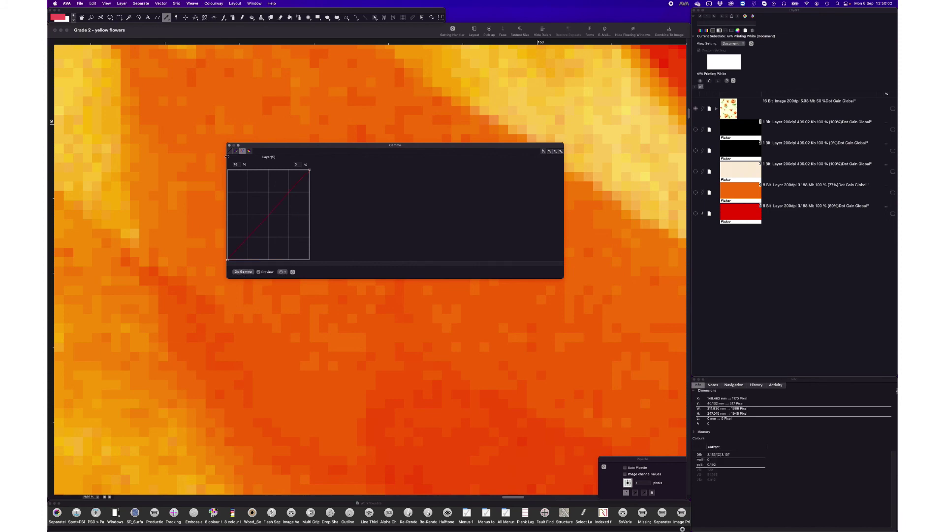
{"action": "left_click", "coordinate": [229, 145]}
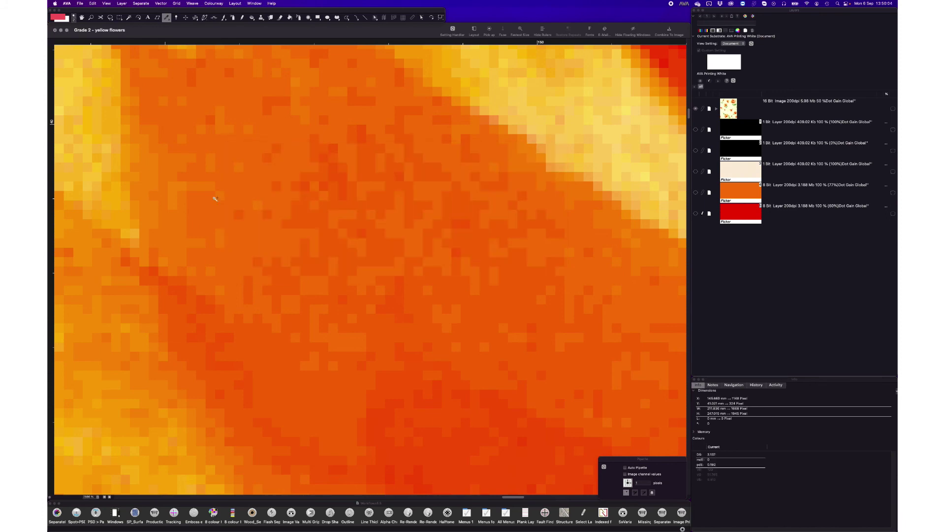
- View the orange and red separation layers separately and combined over the whole design, with the original image hidden
{"action": "key", "text": "super+0"}
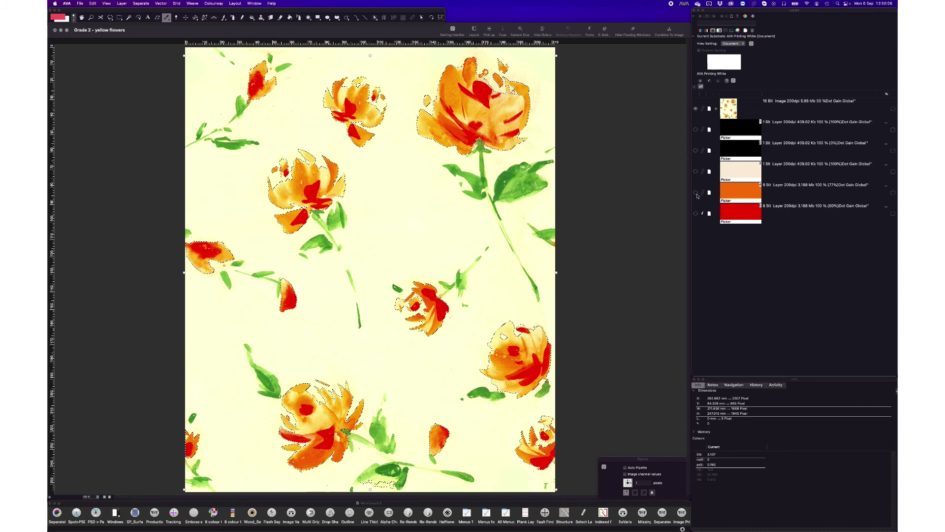
{"action": "left_click", "coordinate": [696, 192]}
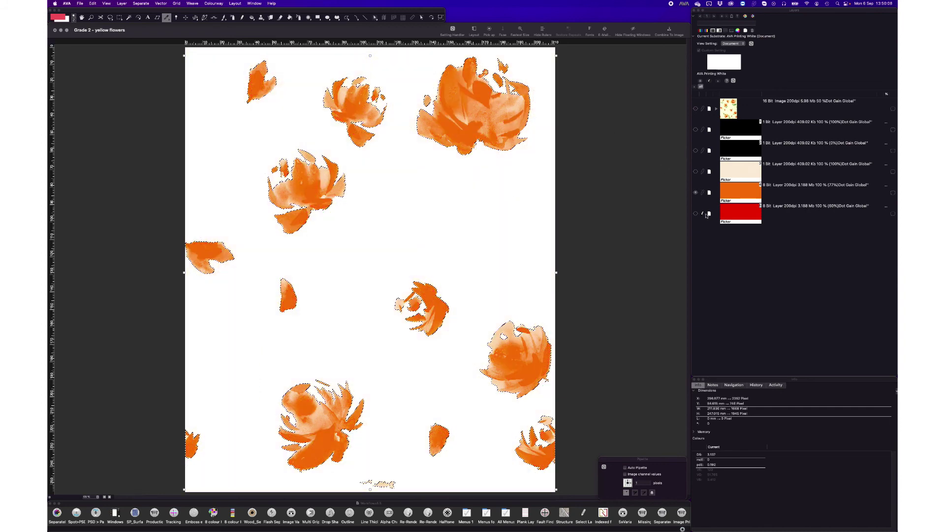
{"action": "left_click", "coordinate": [695, 213]}
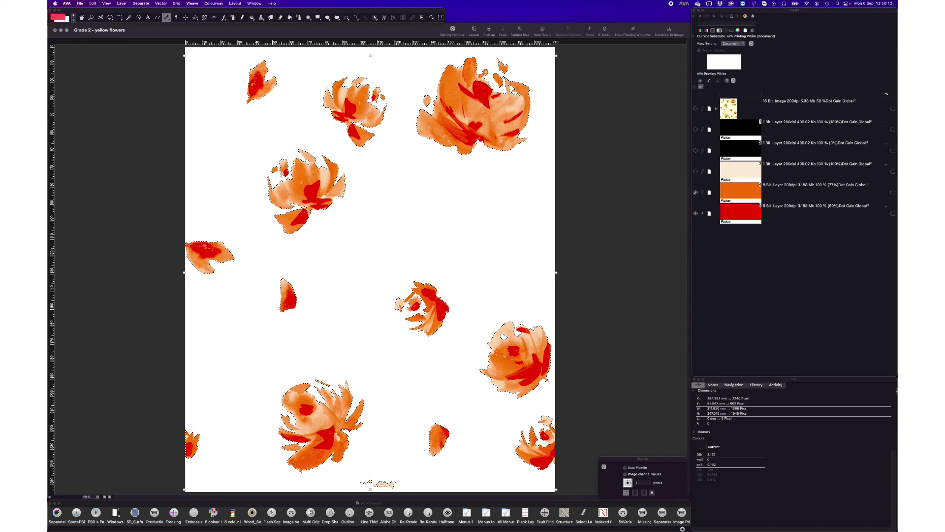
{"action": "left_click", "coordinate": [696, 193]}
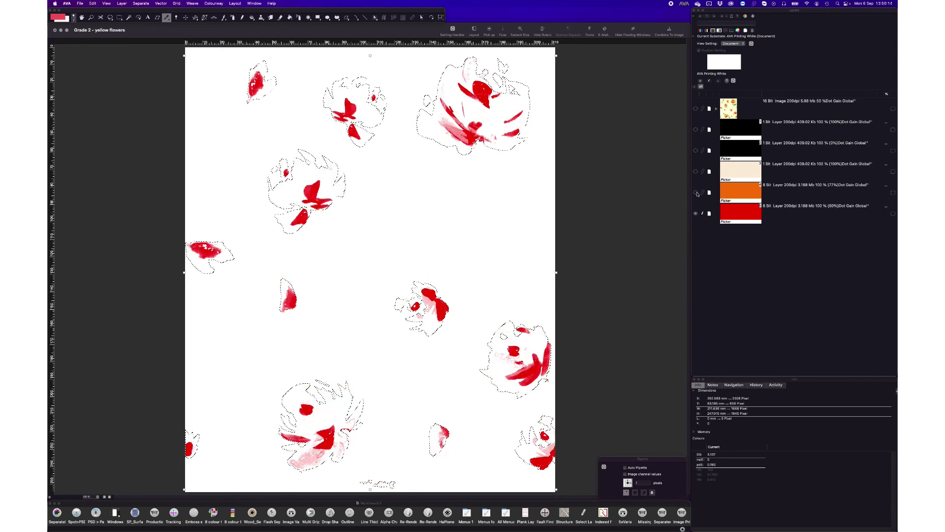
{"action": "left_click", "coordinate": [696, 193]}
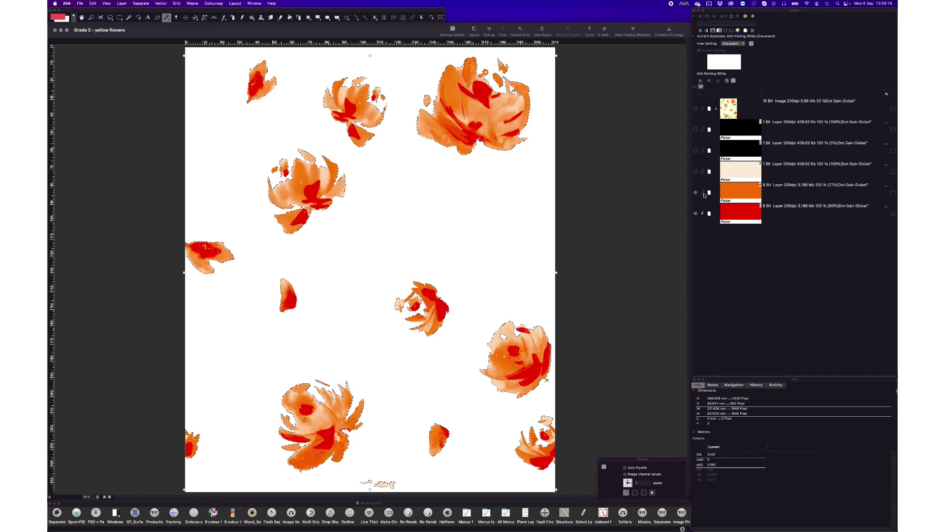
- Try a Gamma curve on the orange layer that lowers its light and middle tones and steepens its dark tones
{"action": "left_click", "coordinate": [703, 192]}
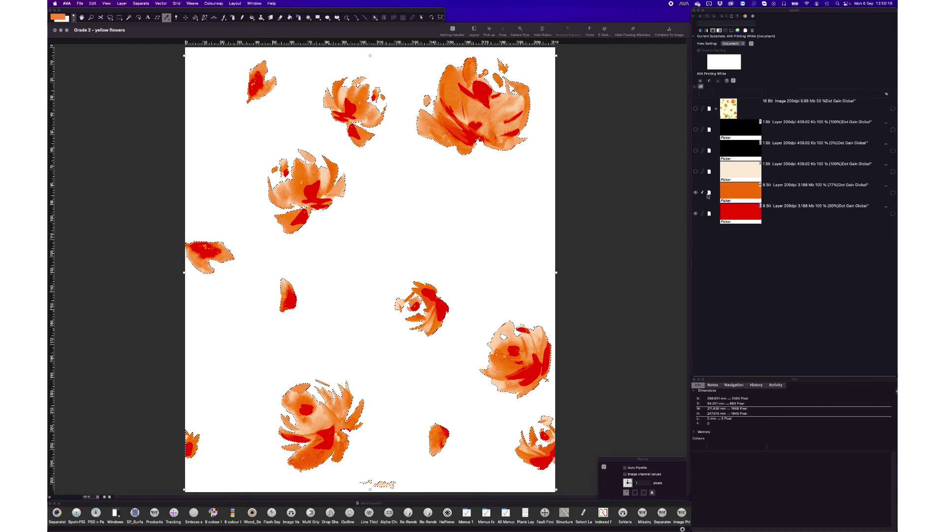
{"action": "key", "text": "super+m"}
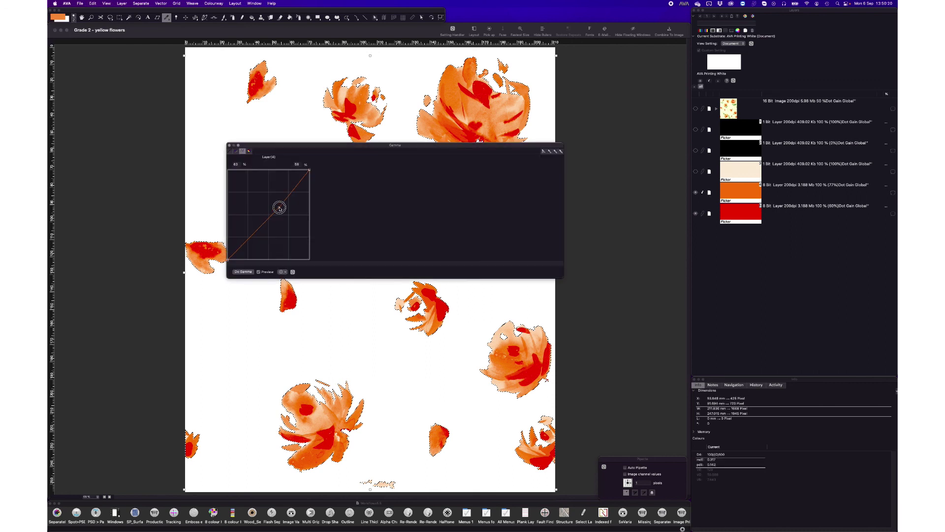
{"action": "left_click_drag", "start_coordinate": [279, 208], "coordinate": [260, 241]}
{"action": "left_click_drag", "start_coordinate": [289, 202], "coordinate": [302, 180]}
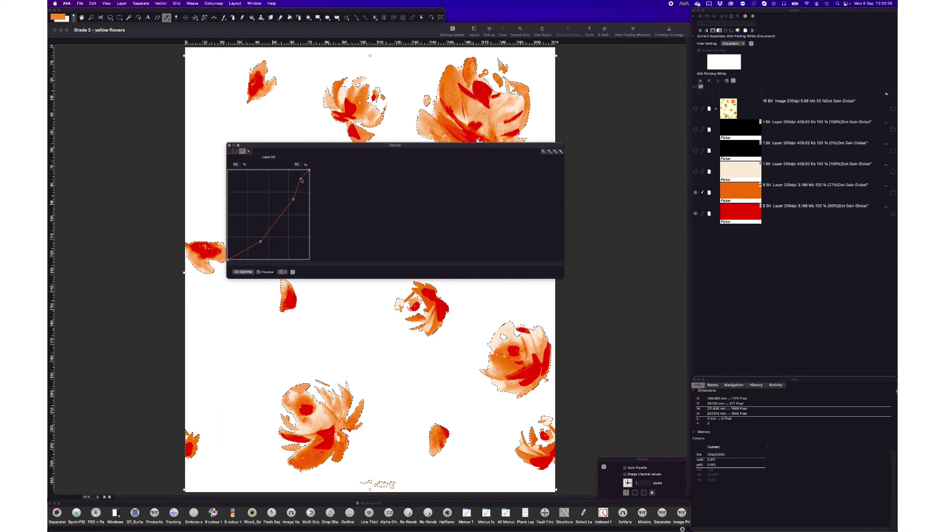
- Compare the flowers with the Gamma preview on and off, and leave the orange layer's curve adjustment unapplied
{"action": "left_click", "coordinate": [258, 272]}
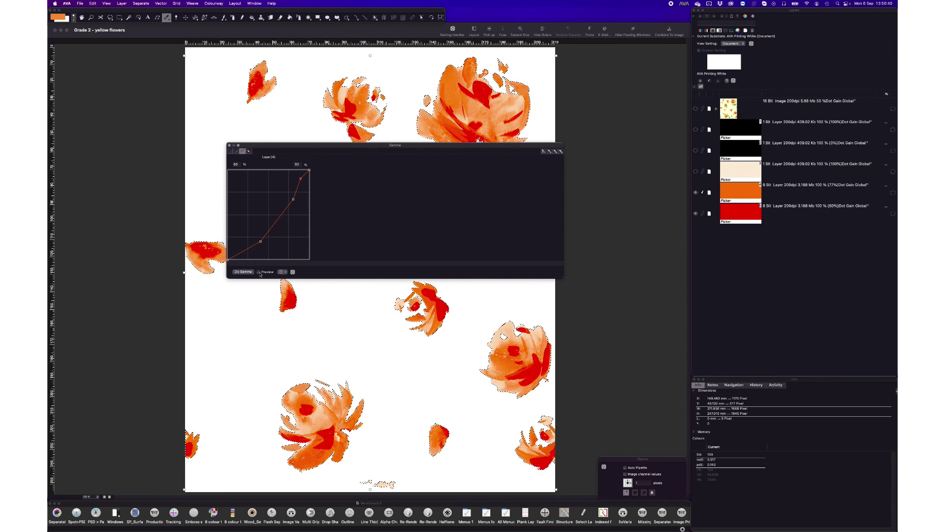
{"action": "left_click", "coordinate": [258, 272]}
{"action": "left_click", "coordinate": [260, 272]}
{"action": "left_click", "coordinate": [260, 272]}
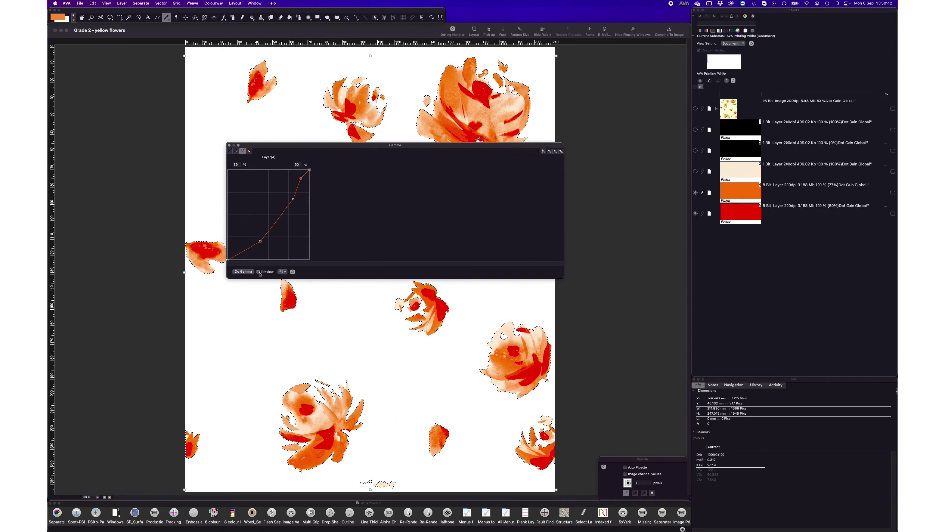
{"action": "left_click", "coordinate": [259, 272]}
{"action": "left_click", "coordinate": [260, 272]}
{"action": "left_click", "coordinate": [259, 272]}
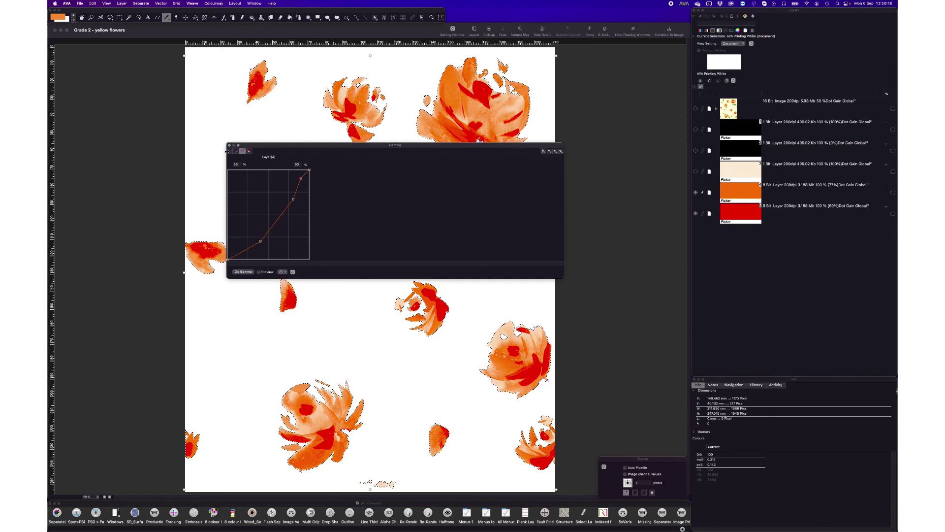
{"action": "left_click", "coordinate": [229, 146]}
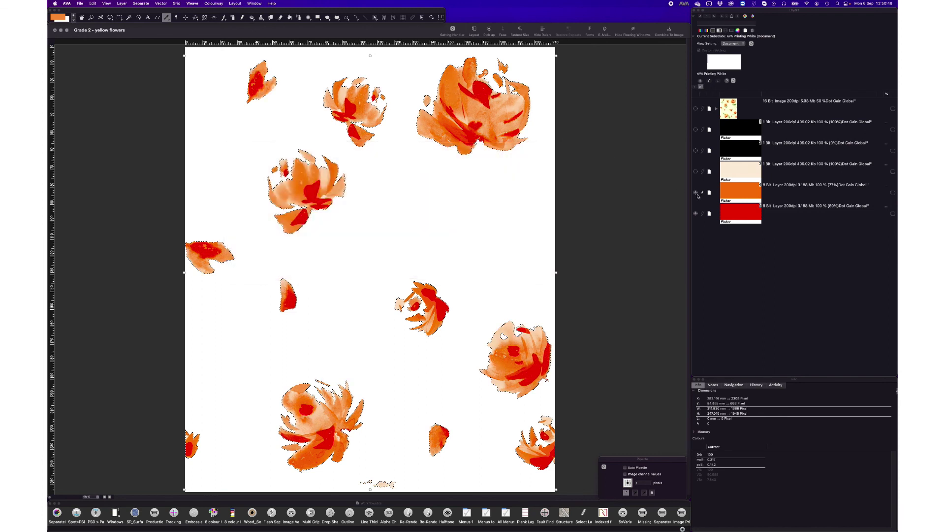
- Delete the orange and red 8-bit separation layers and show the original image layer again
{"action": "left_click", "coordinate": [695, 213]}
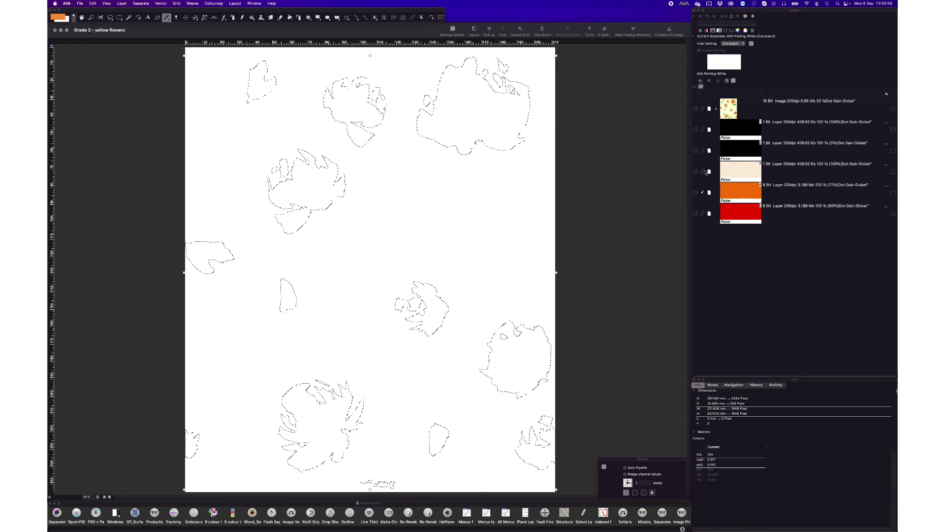
{"action": "left_click", "coordinate": [702, 213]}
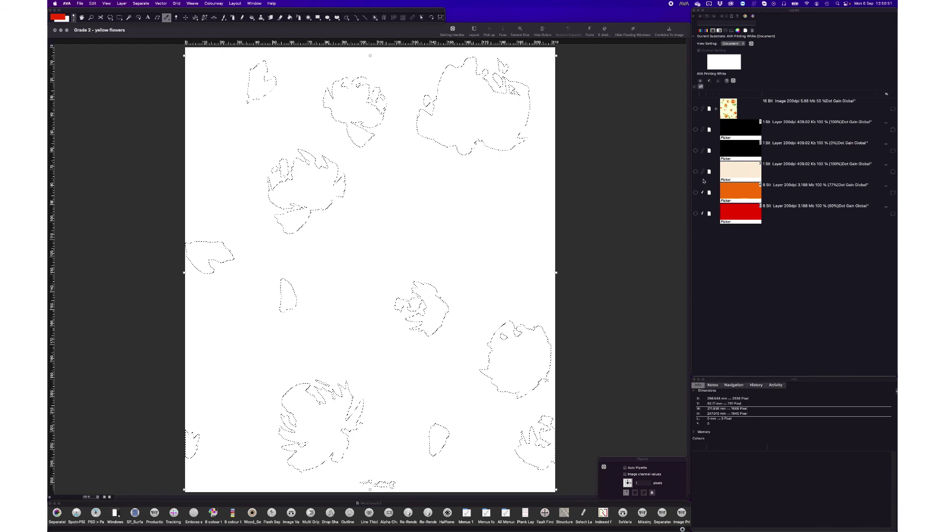
{"action": "left_click", "coordinate": [752, 31]}
{"action": "left_click", "coordinate": [695, 108]}
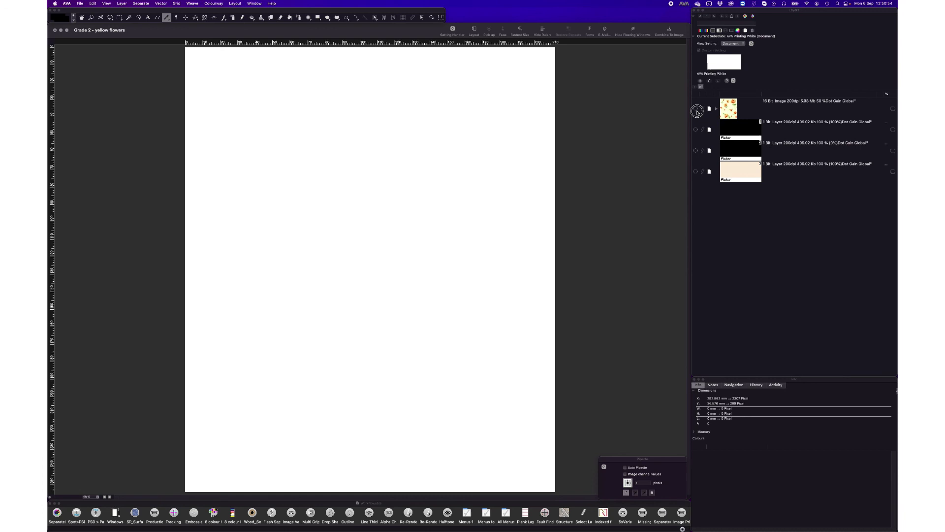